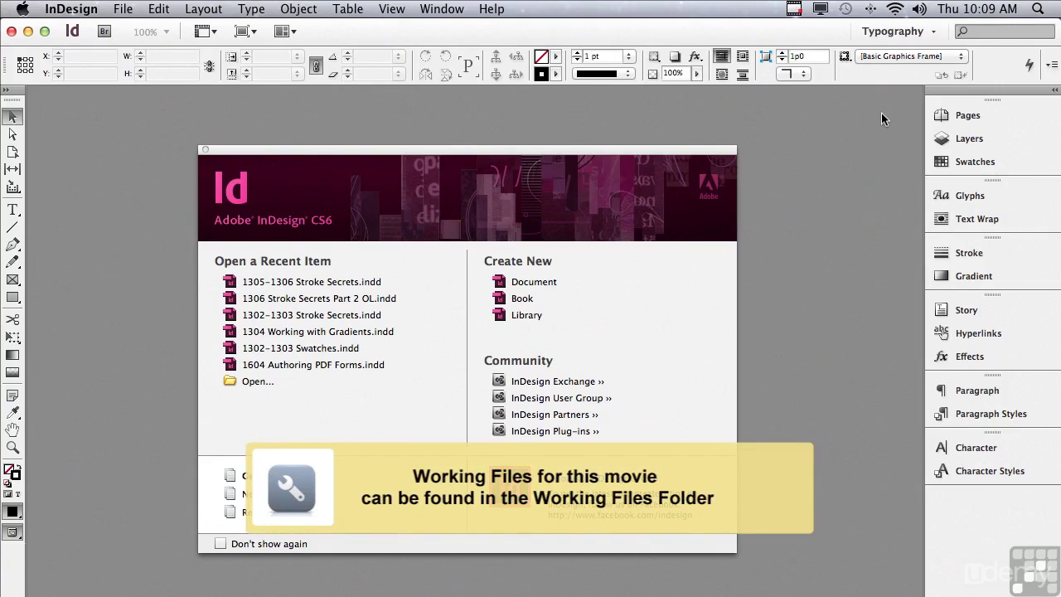
# Open 1305–1306 Stroke Secrets.indd from the sample layouts folder.
pyautogui.click(121, 9)
pyautogui.click(133, 45)
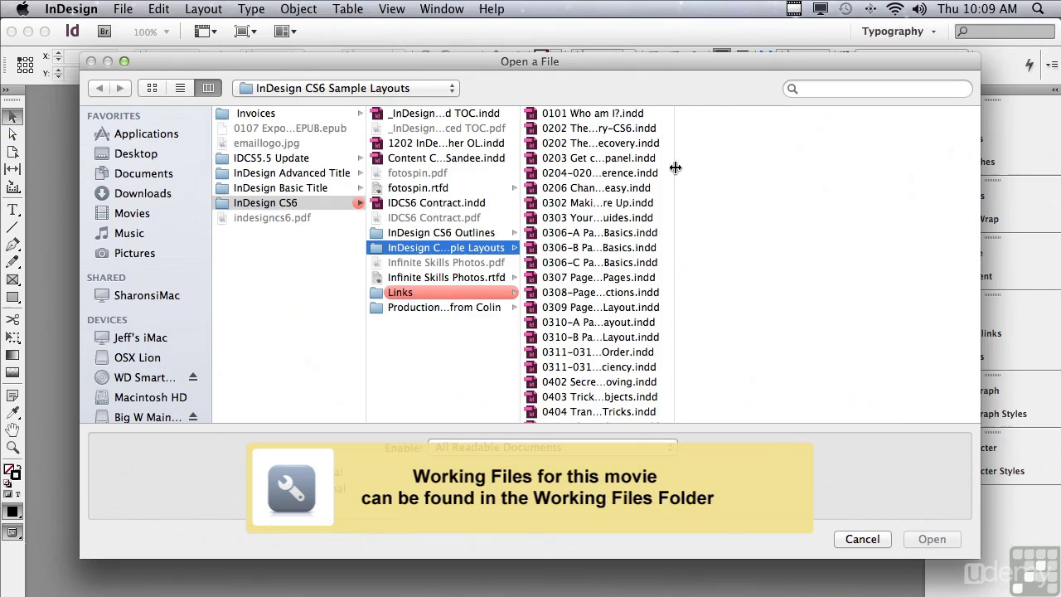
pyautogui.moveTo(675, 168); pyautogui.dragTo(660, 405)
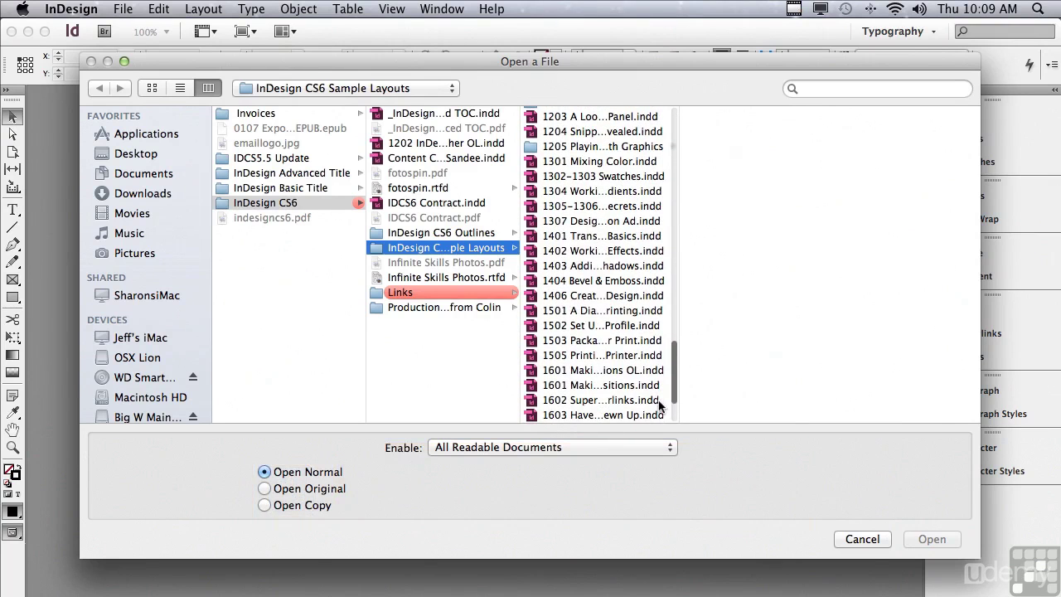
pyautogui.click(574, 207)
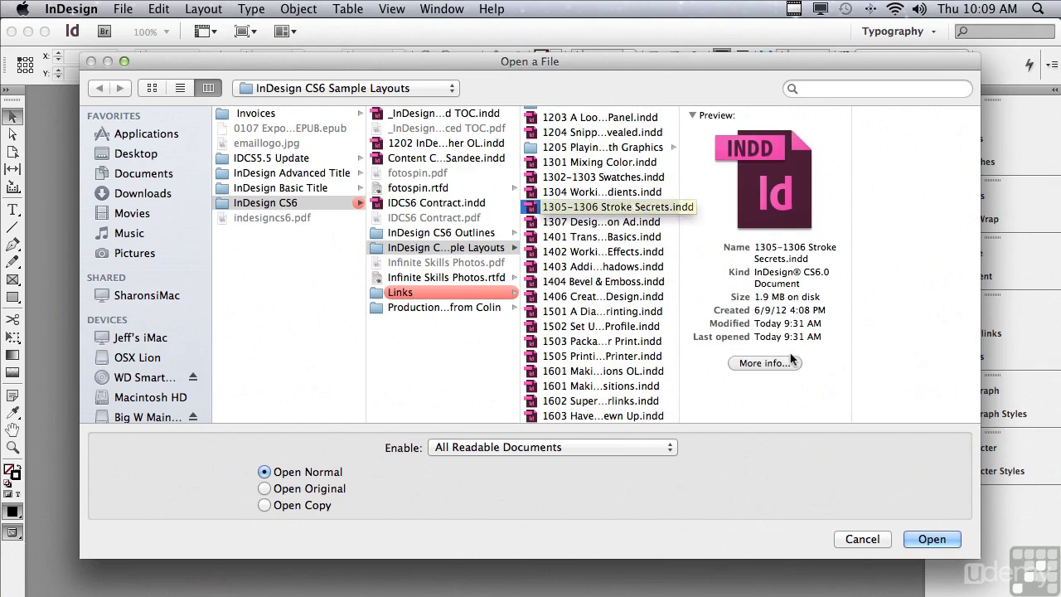
pyautogui.click(929, 540)
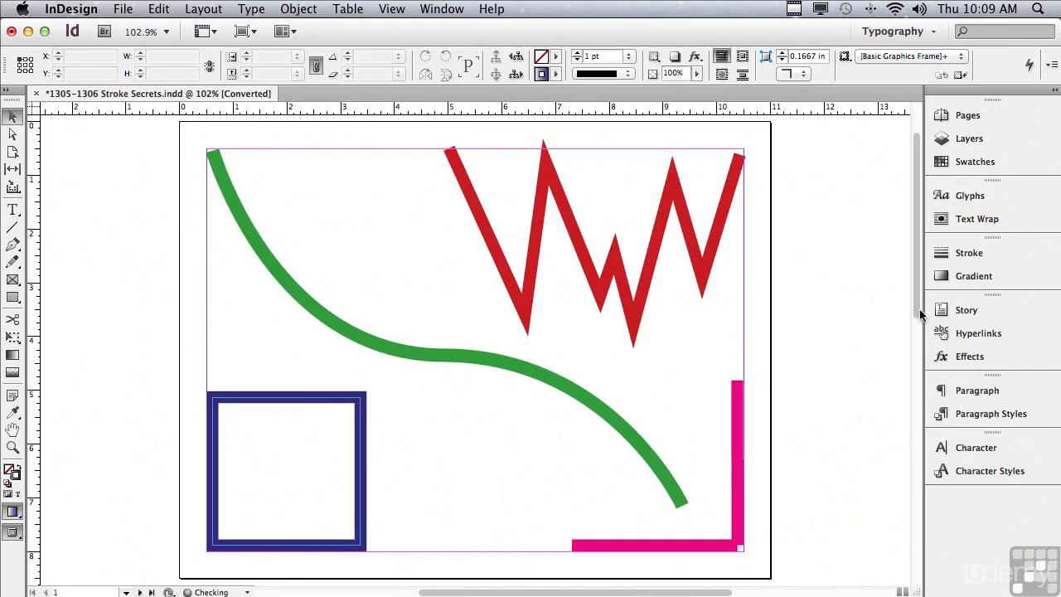
# Scroll to page 2, select the empty dashed frame and zoom in around it.
pyautogui.moveTo(918, 315); pyautogui.dragTo(878, 532)
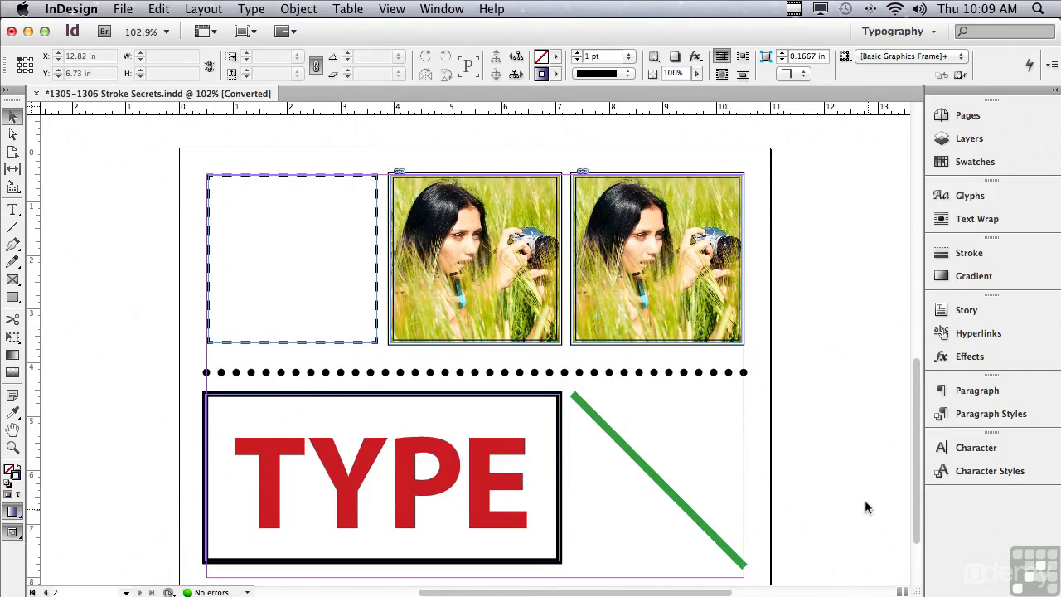
pyautogui.click(291, 179)
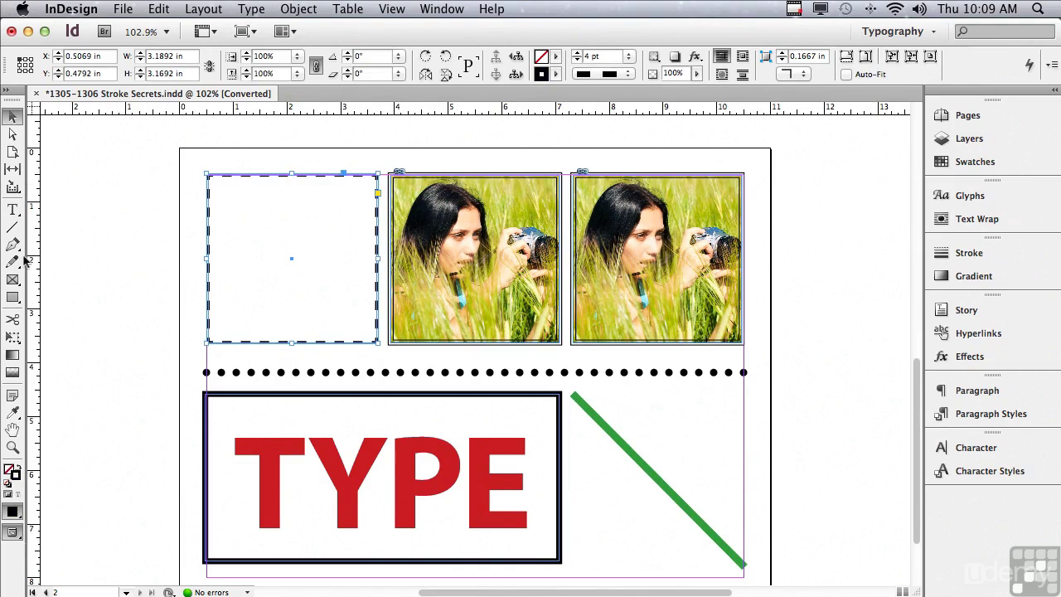
pyautogui.click(12, 447)
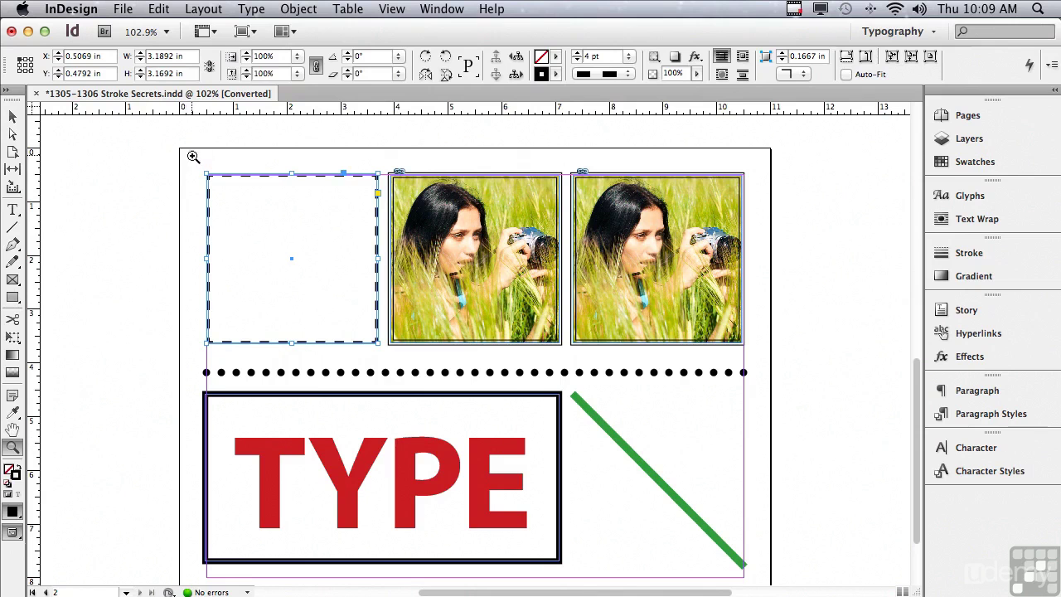
pyautogui.moveTo(191, 155); pyautogui.dragTo(463, 365)
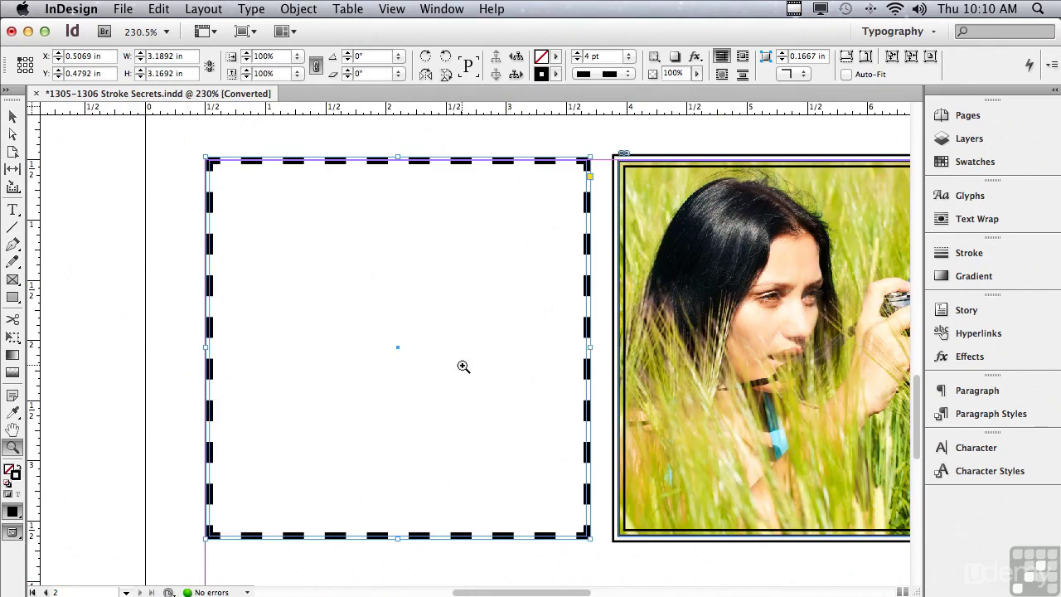
pyautogui.click(12, 117)
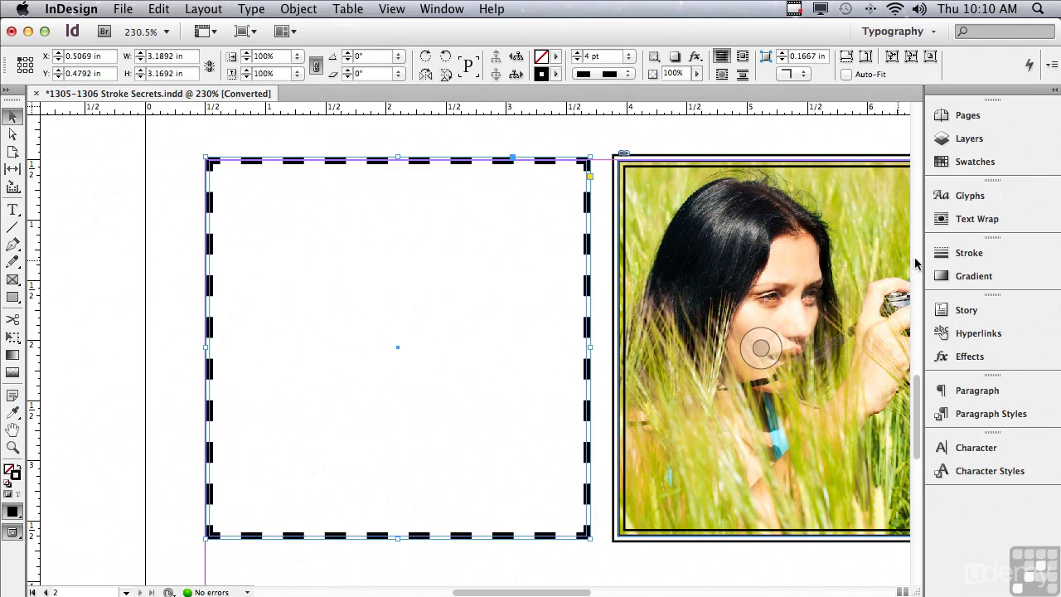
# Try the frame's gaps, dashes and no-adjustment Corners options, then settle on Adjust dashes and gaps.
pyautogui.click(955, 255)
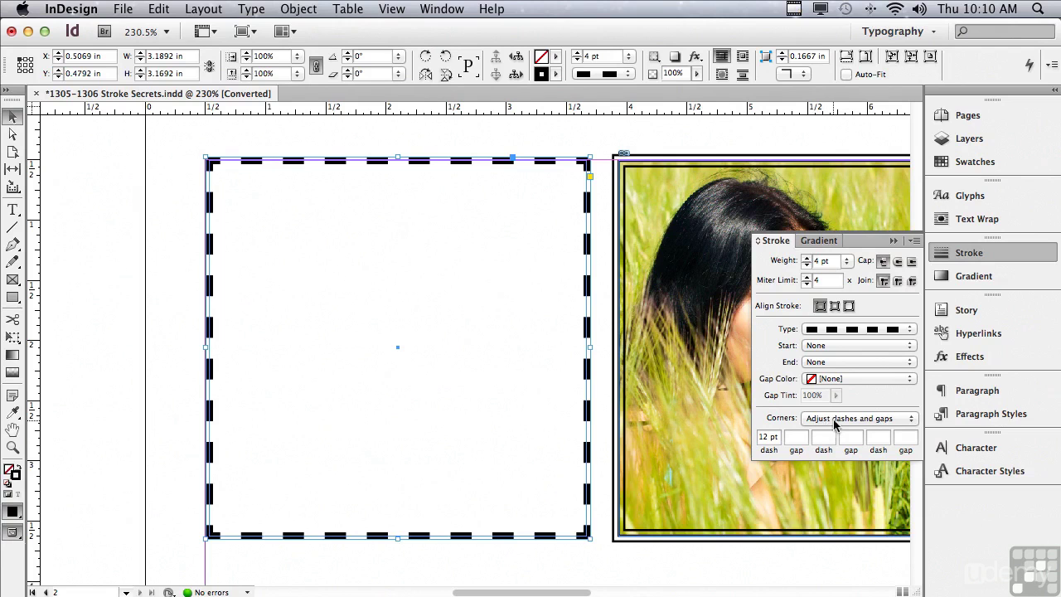
pyautogui.click(829, 421)
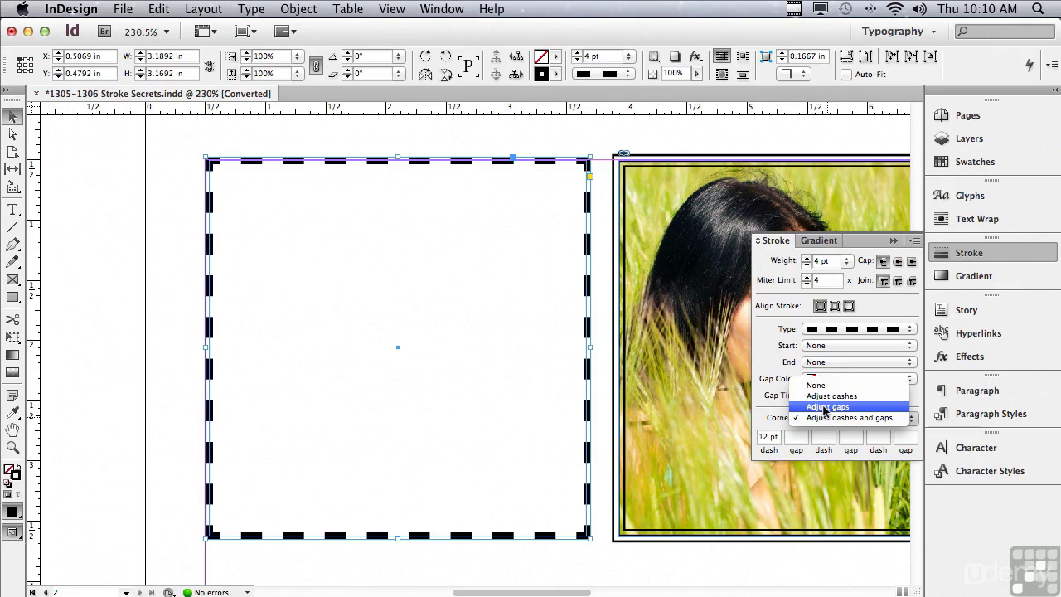
pyautogui.click(825, 407)
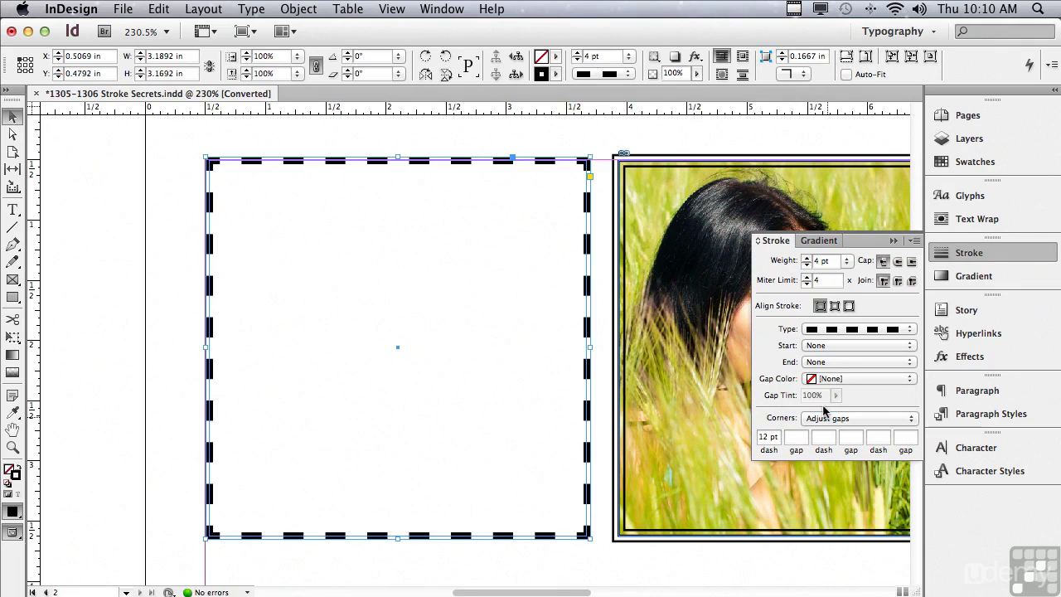
pyautogui.click(825, 419)
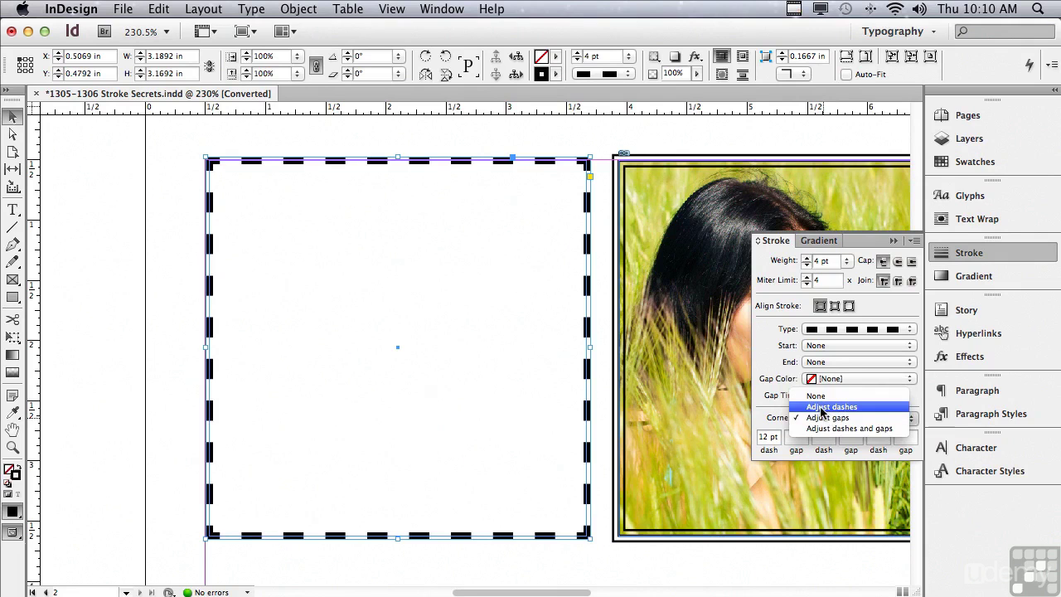
pyautogui.click(822, 407)
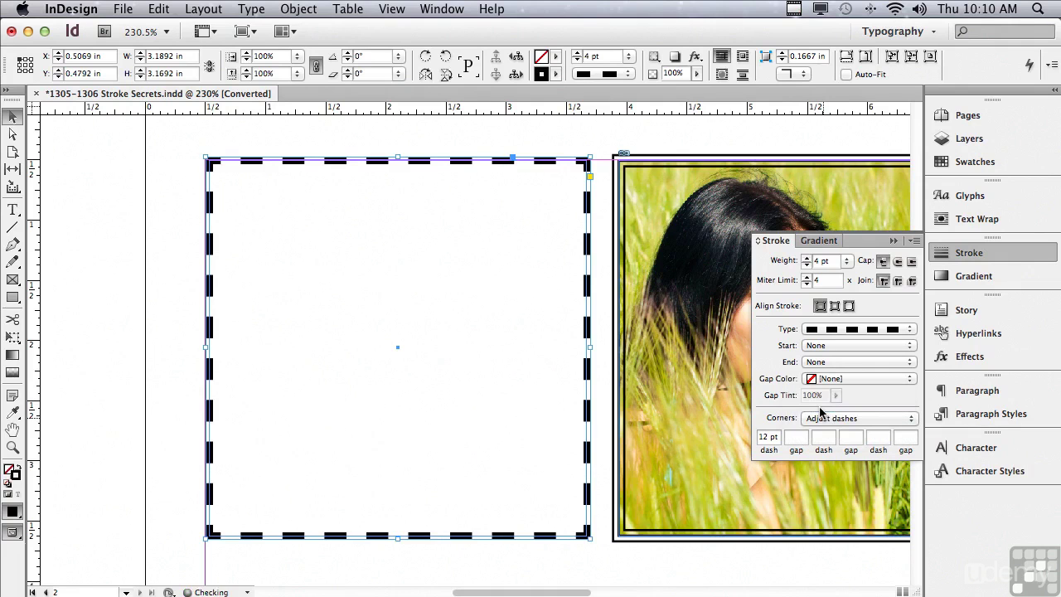
pyautogui.click(822, 418)
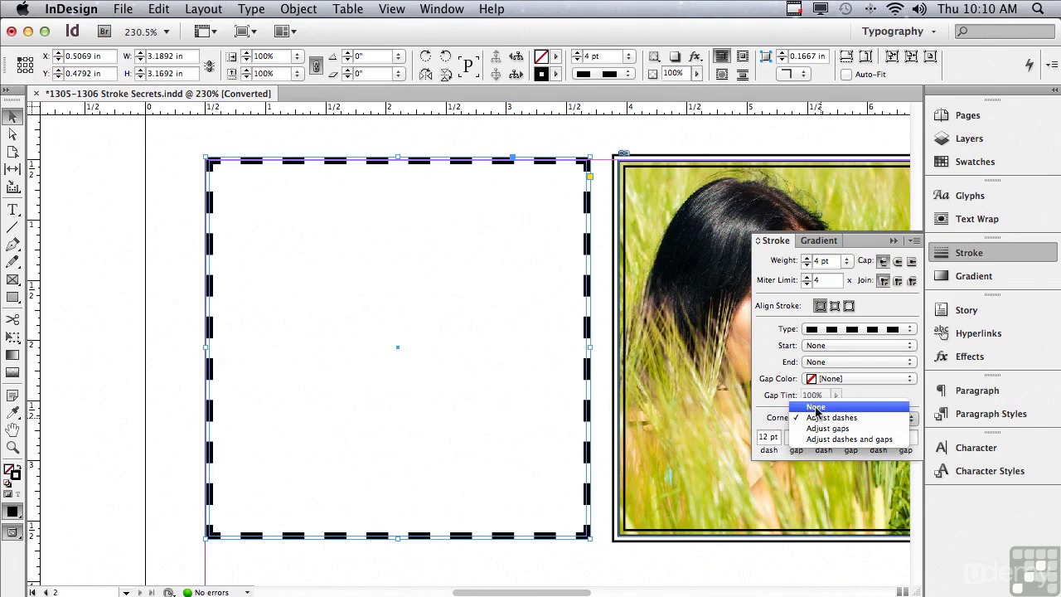
pyautogui.click(816, 408)
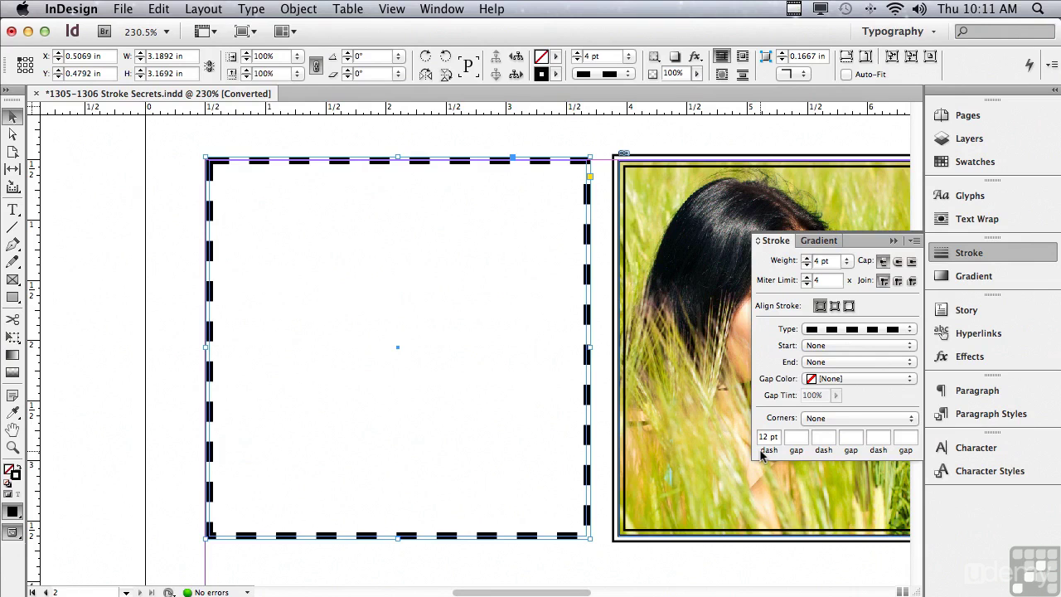
pyautogui.click(818, 420)
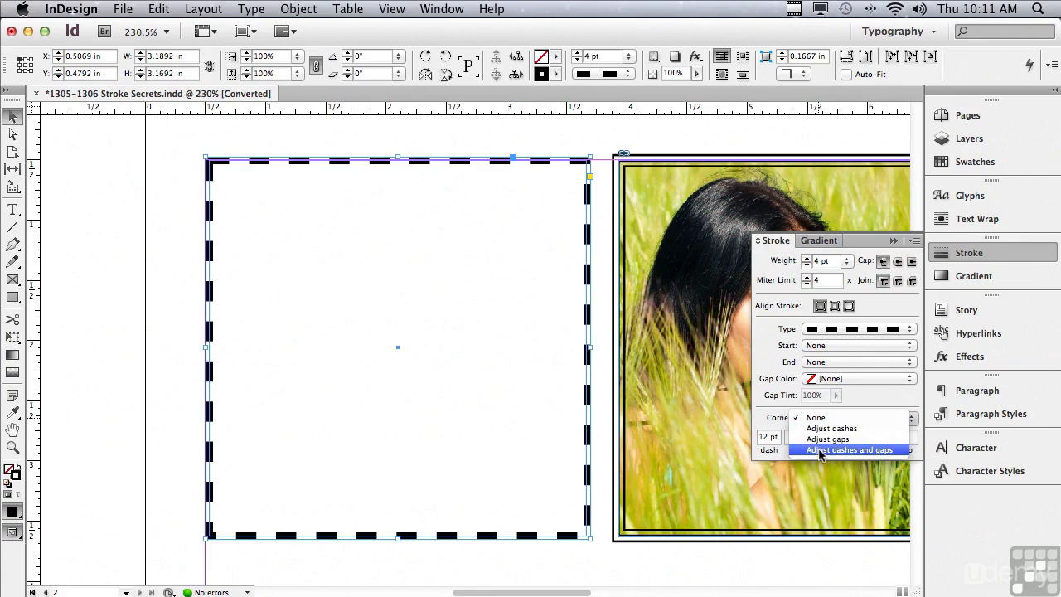
pyautogui.click(820, 452)
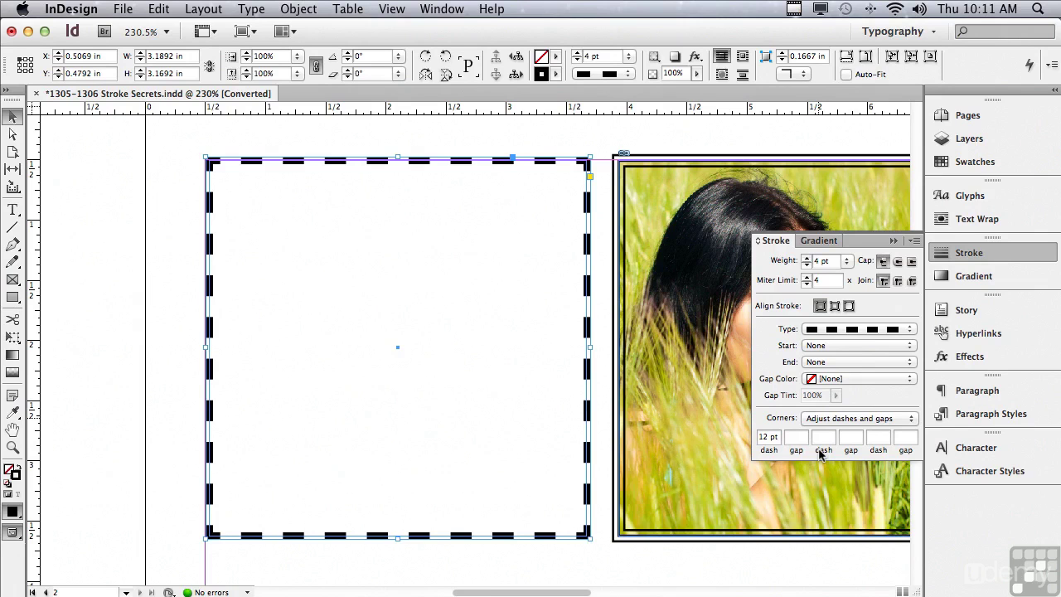
# Fit the page and stroke the dotted line with the Dotted Gradient Fun swatch.
pyautogui.press('super+0')
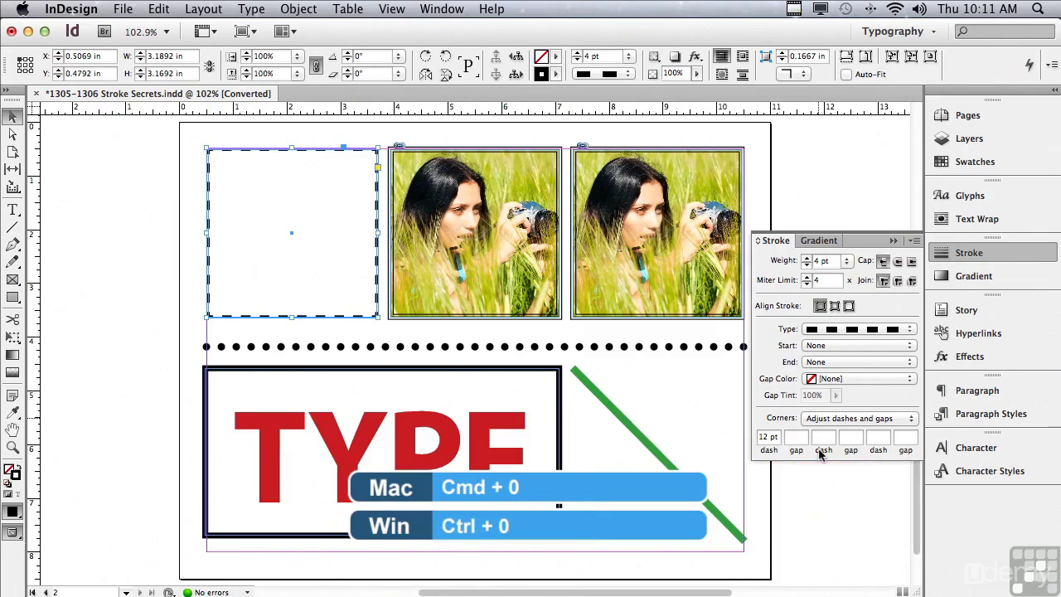
pyautogui.click(633, 348)
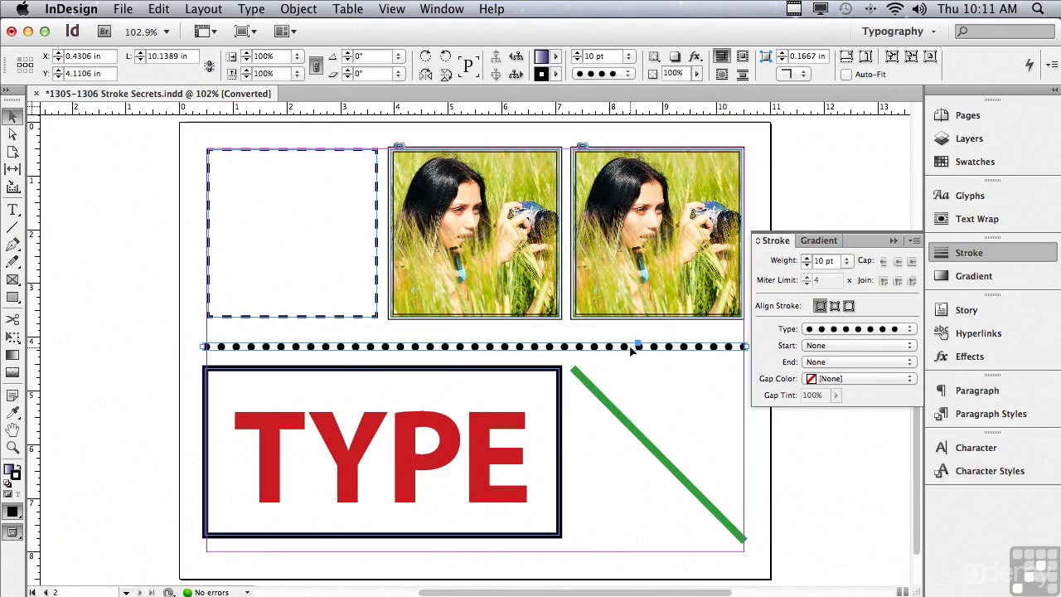
pyautogui.click(963, 164)
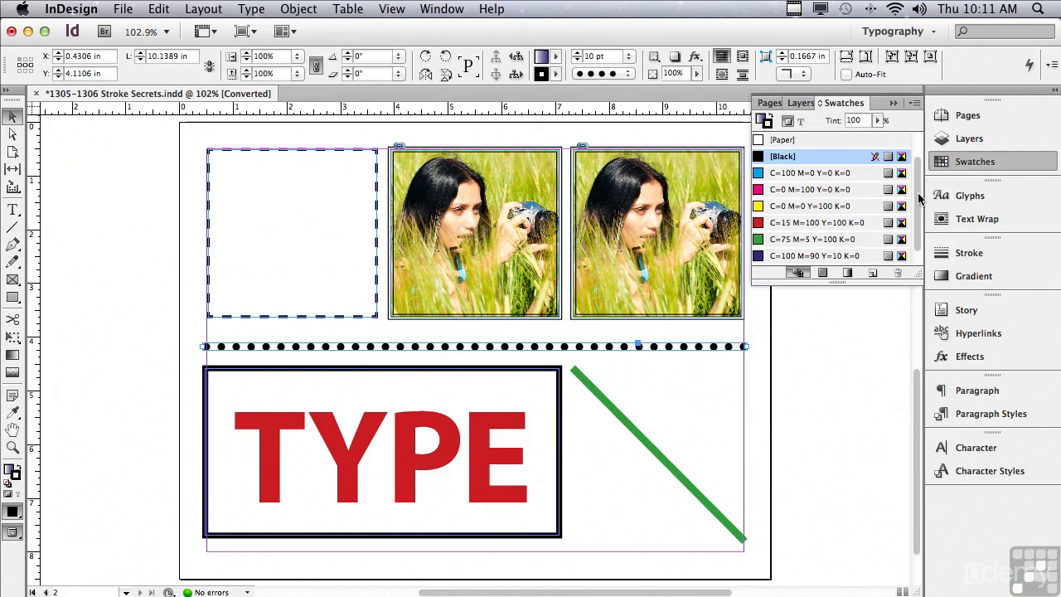
pyautogui.scroll(-1, 922, 197)
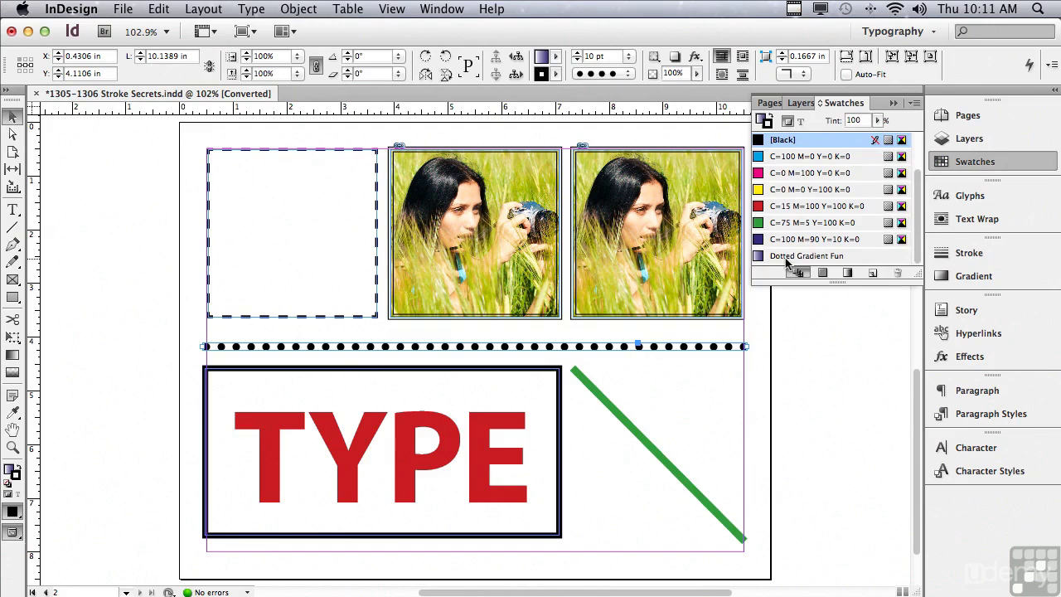
pyautogui.click(785, 257)
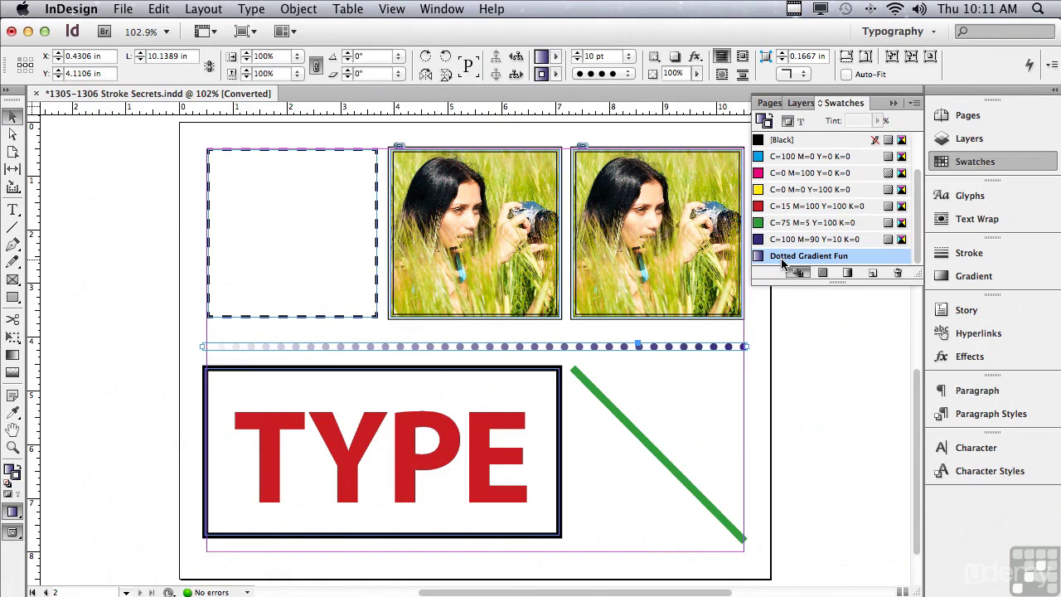
# Set the dotted line's gradient angle to 180° in the Gradient panel.
pyautogui.click(970, 276)
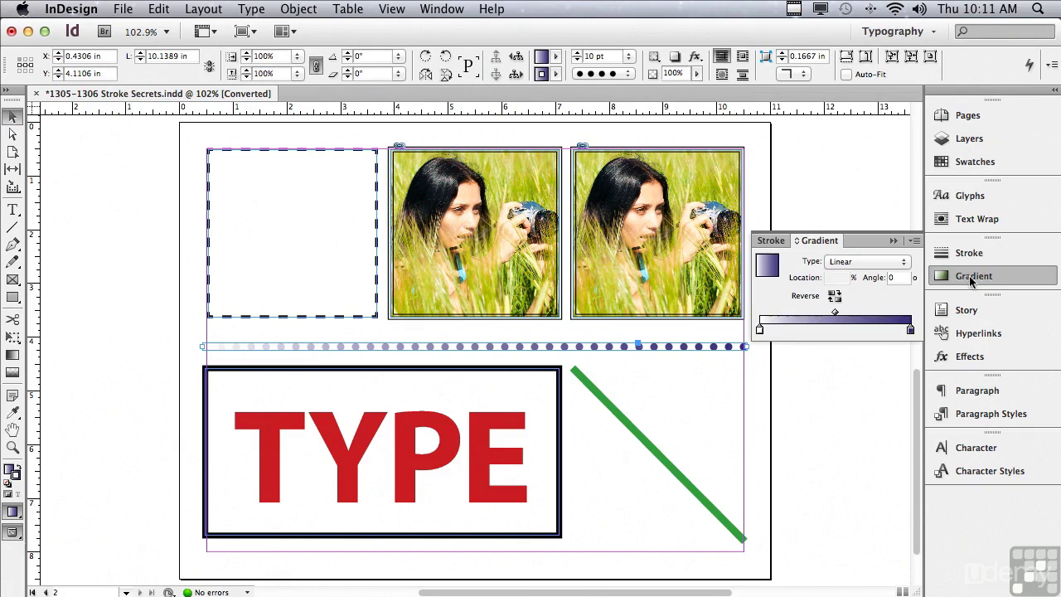
pyautogui.click(898, 278)
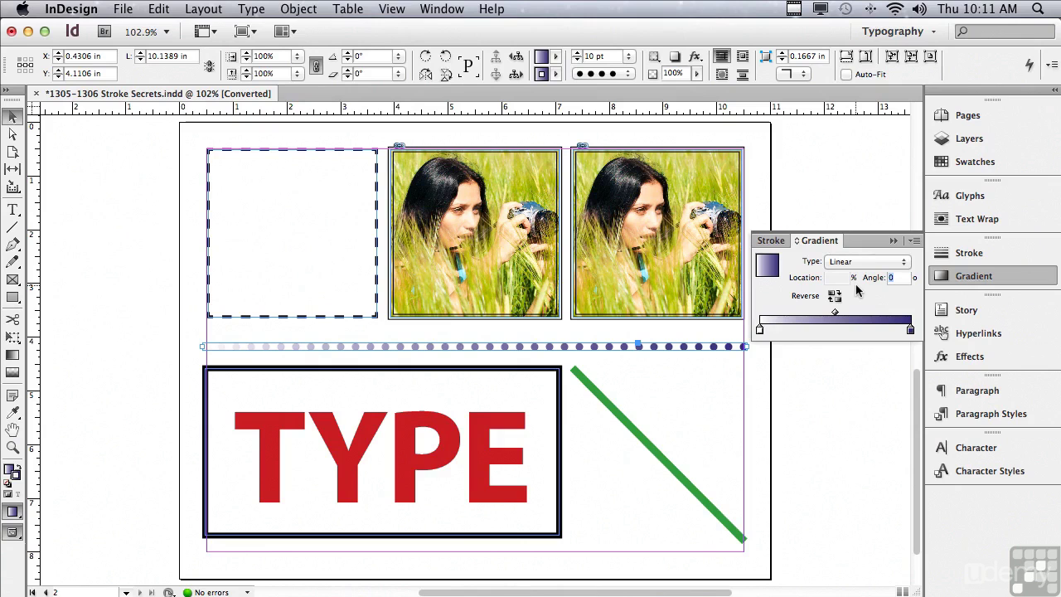
pyautogui.write('180')
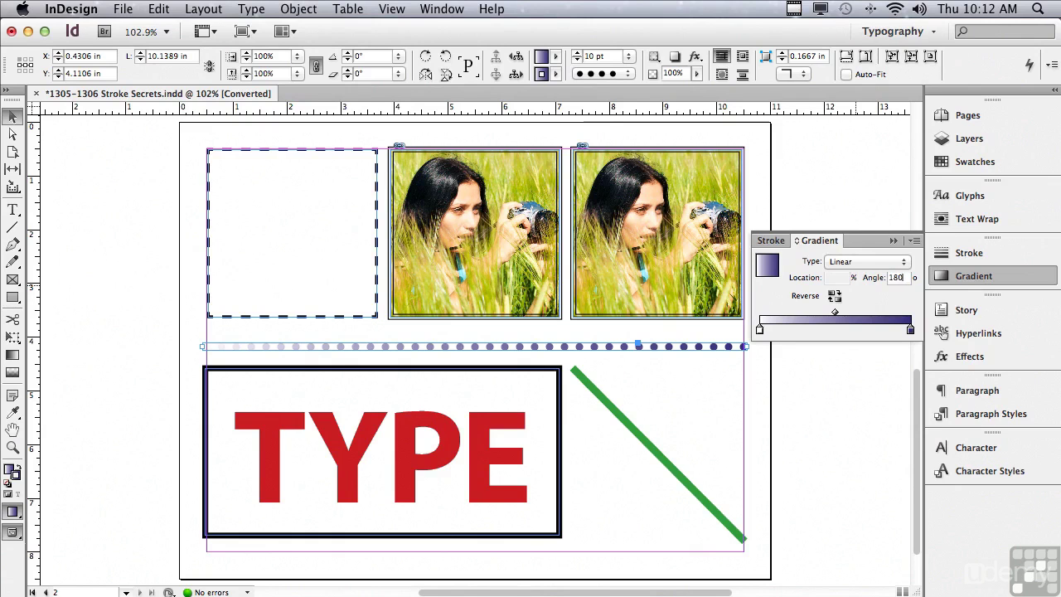
pyautogui.press('Return')
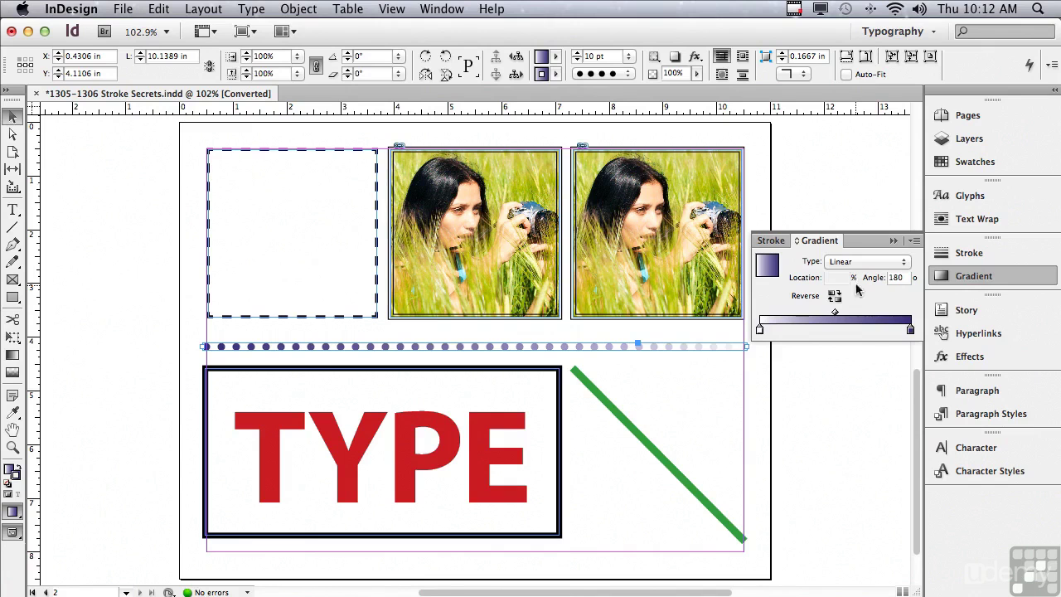
pyautogui.click(955, 257)
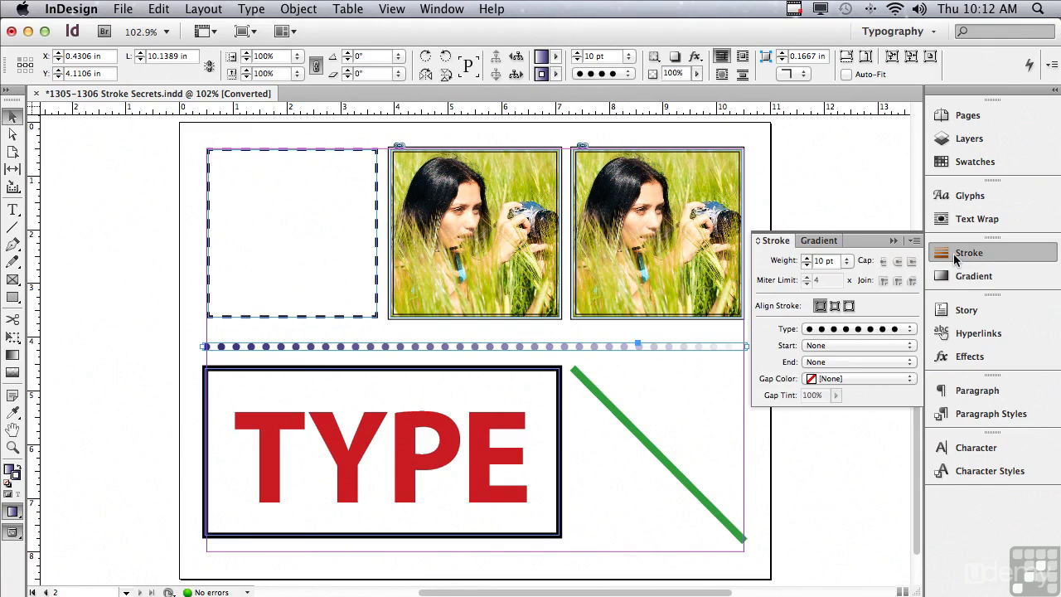
# Set the dotted line's Gap Color to Dotted Gradient Fun.
pyautogui.click(829, 379)
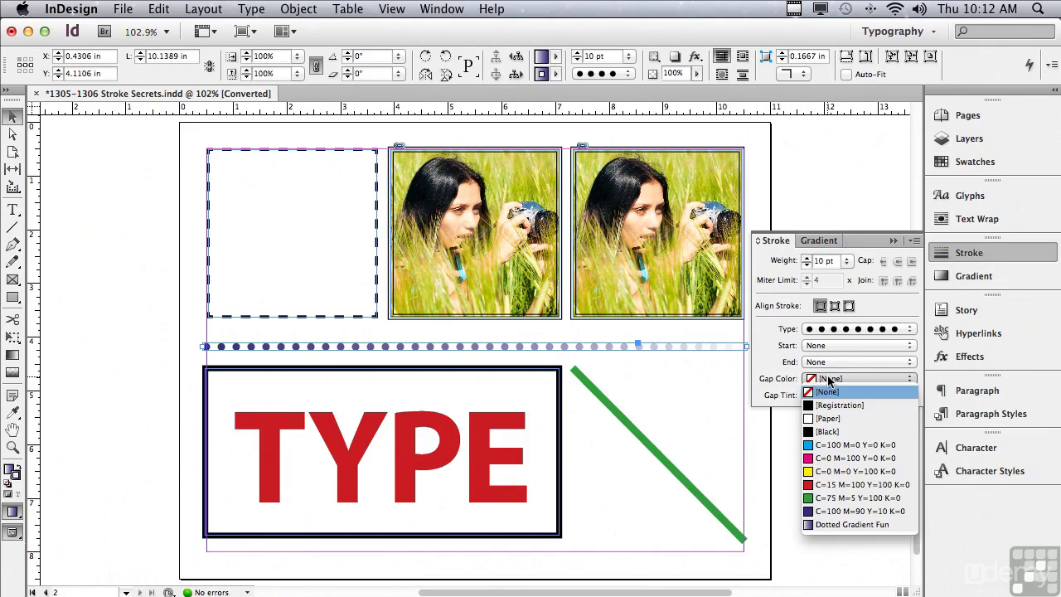
pyautogui.click(822, 524)
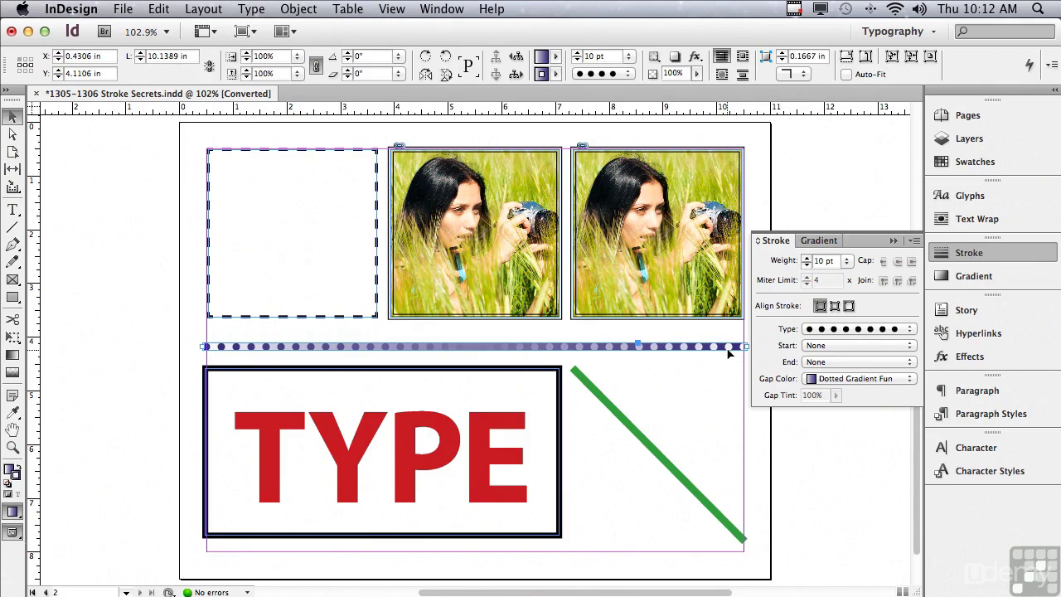
# Zoom in on the two photos and set the left frame's Gap Color to [Paper].
pyautogui.click(11, 448)
pyautogui.moveTo(380, 126); pyautogui.dragTo(833, 346)
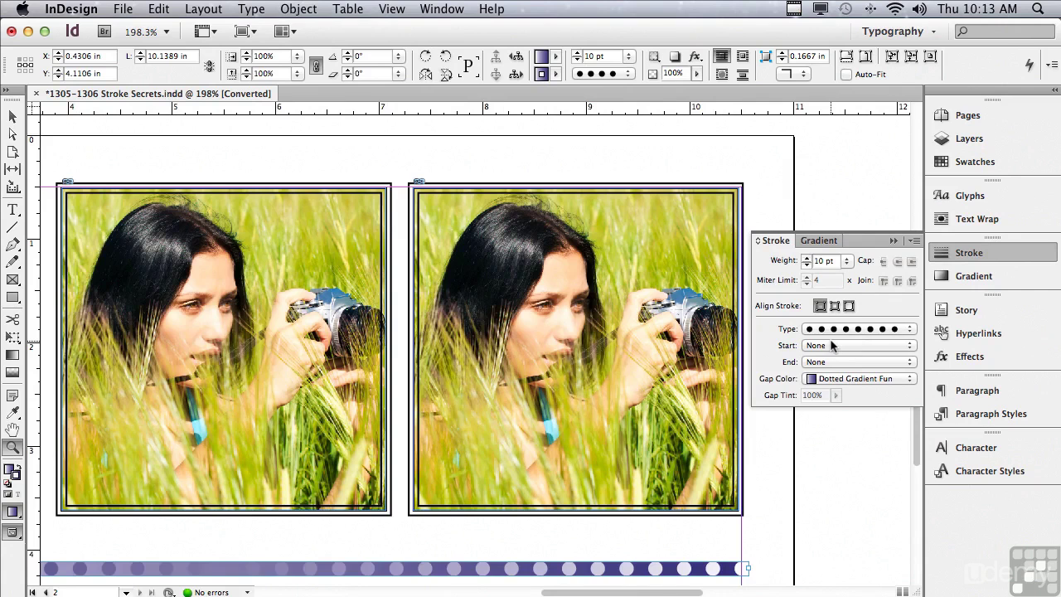
pyautogui.click(13, 116)
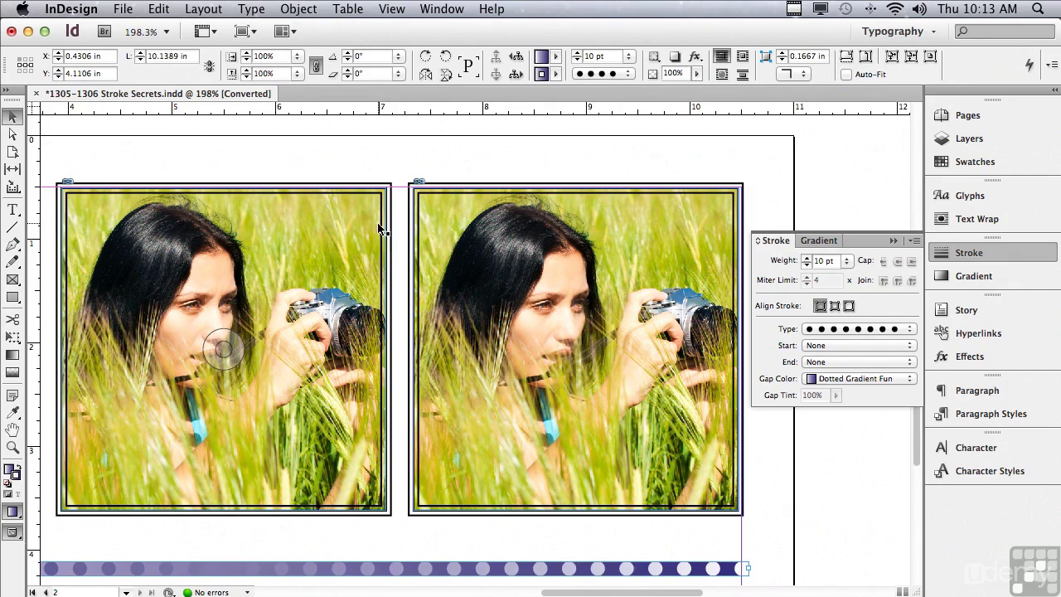
pyautogui.click(221, 247)
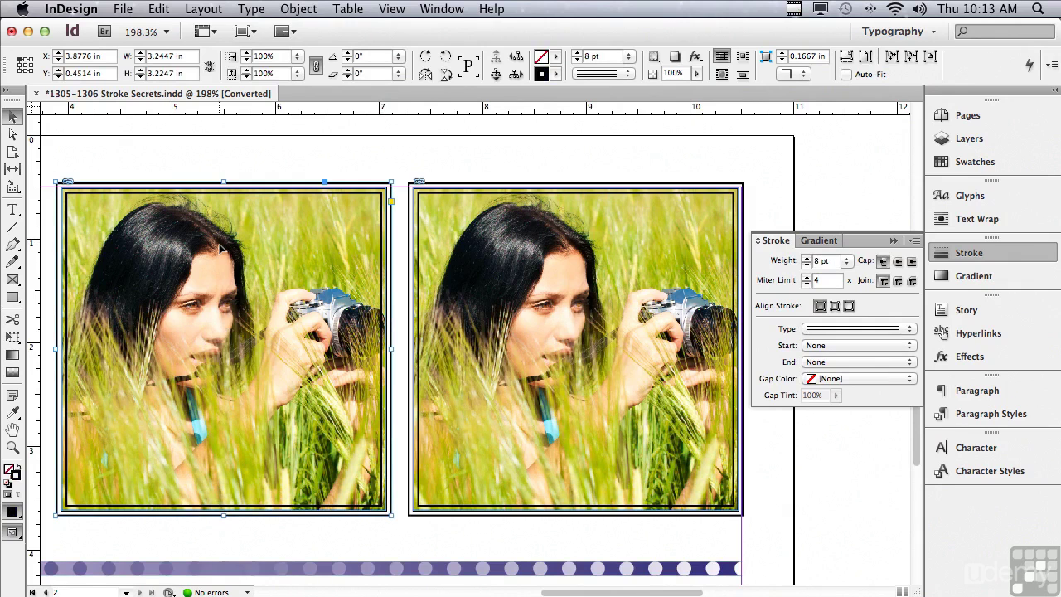
pyautogui.click(833, 379)
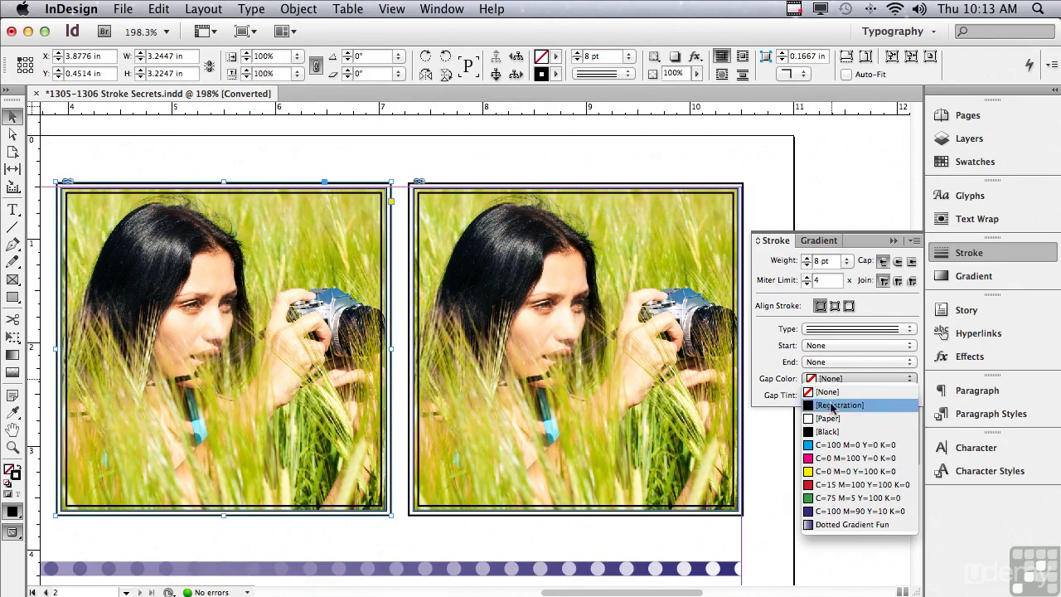
pyautogui.click(832, 419)
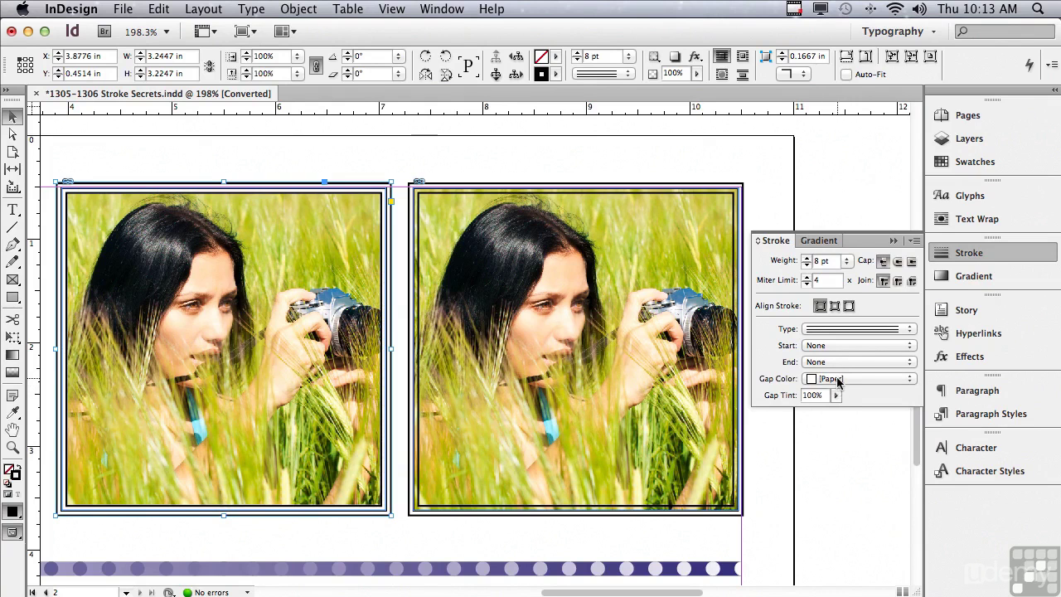
# Align the right photo frame's stroke outside, then inside its edge.
pyautogui.click(606, 246)
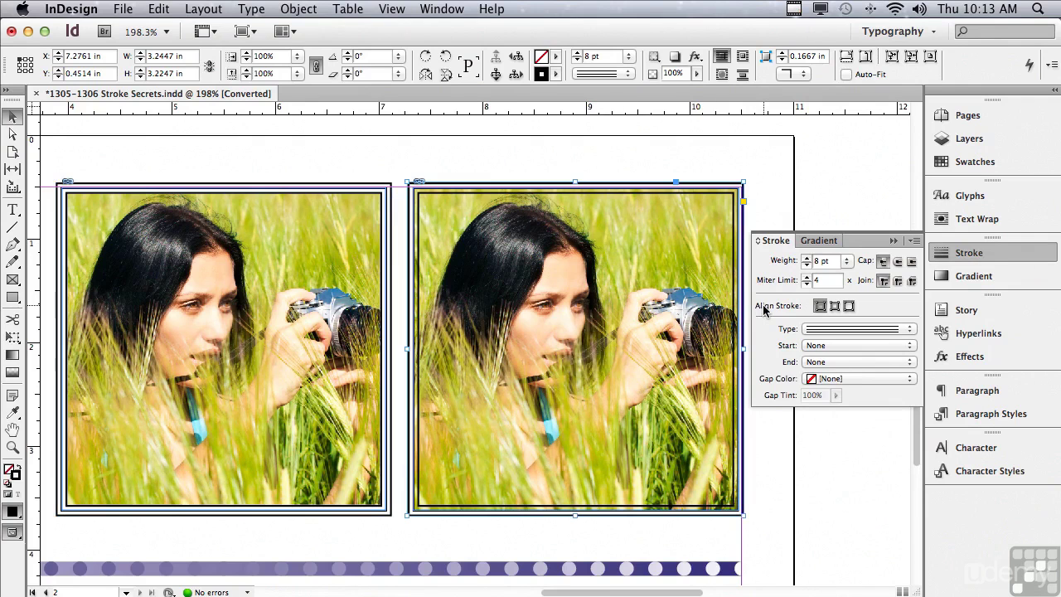
pyautogui.click(849, 306)
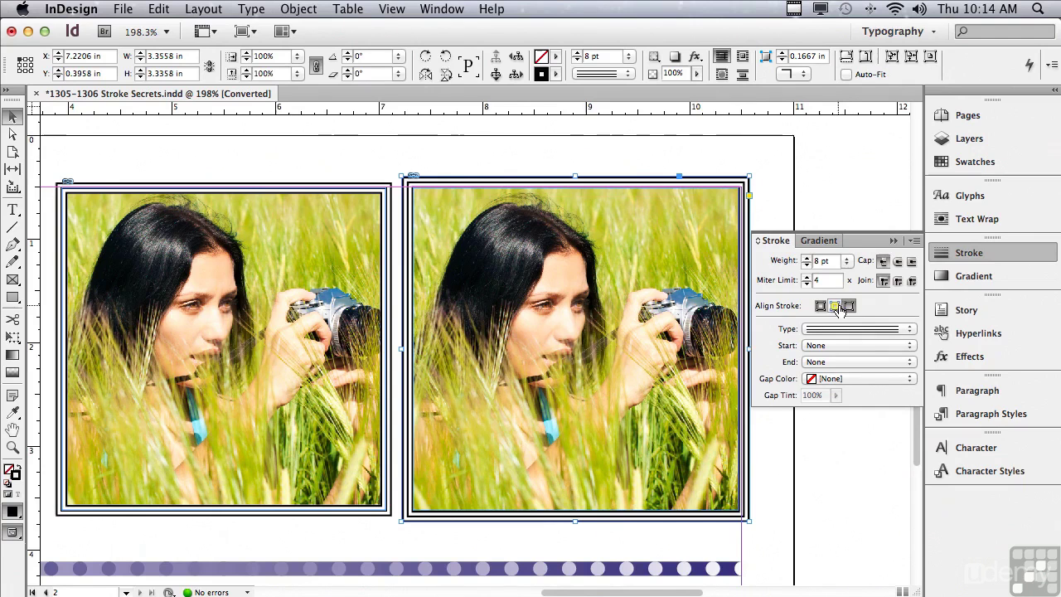
pyautogui.click(835, 307)
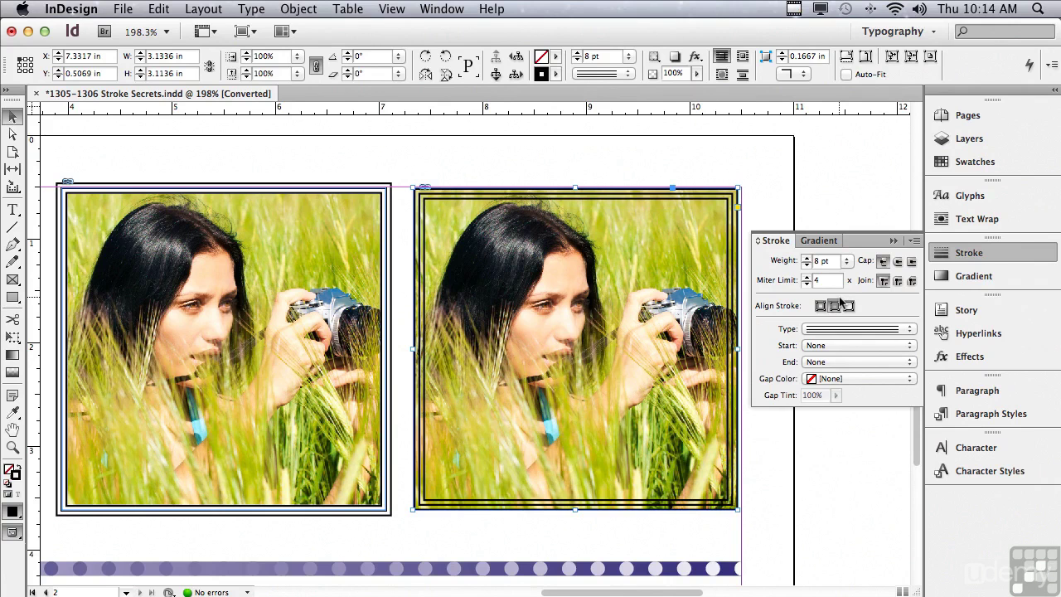
# Fit the page, select the TYPE frame and make formatting affect the text.
pyautogui.press('super+0')
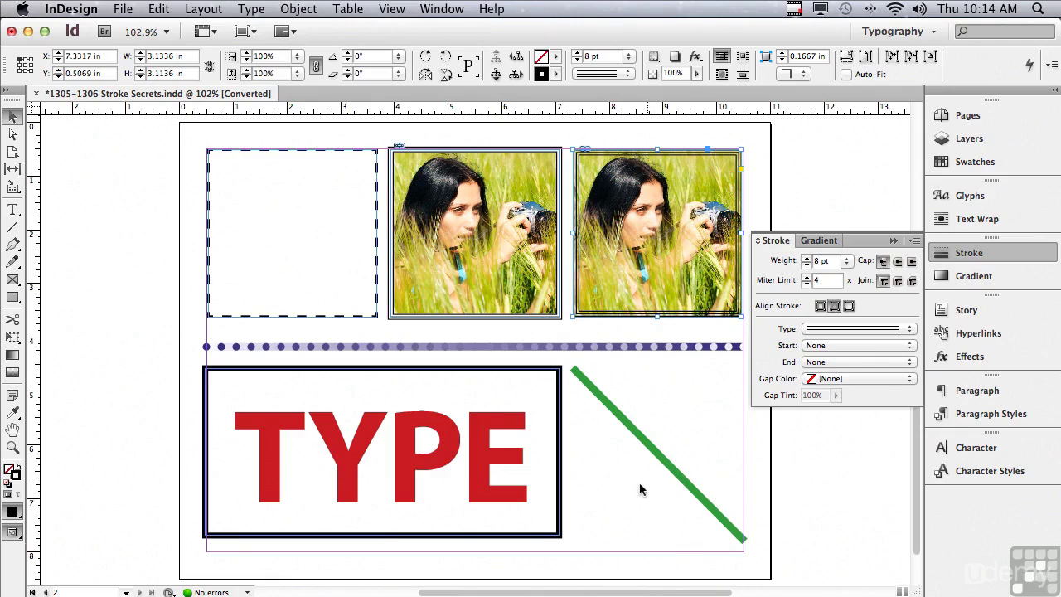
pyautogui.click(407, 450)
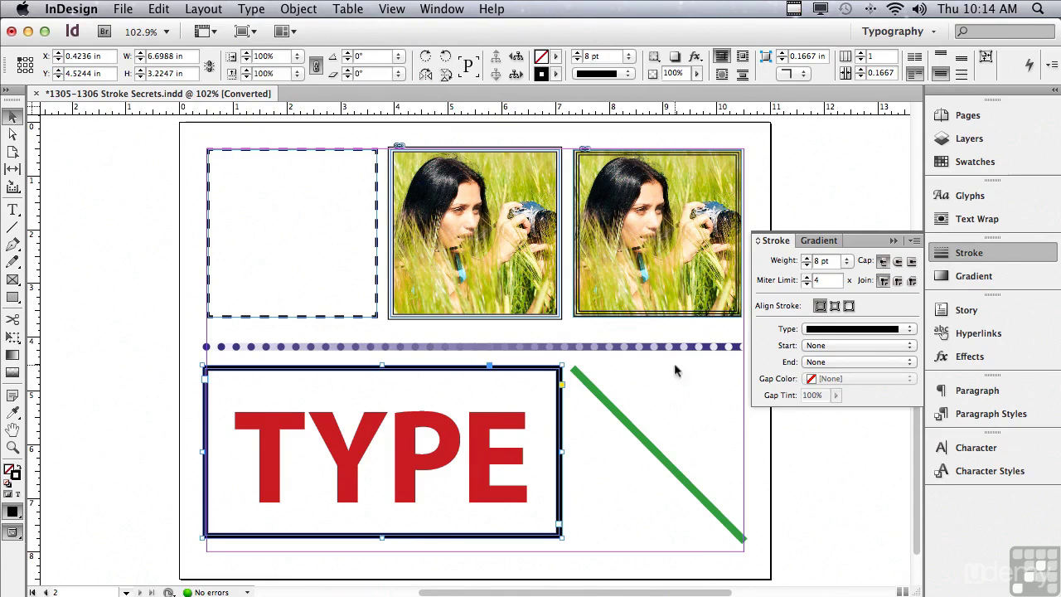
pyautogui.click(963, 161)
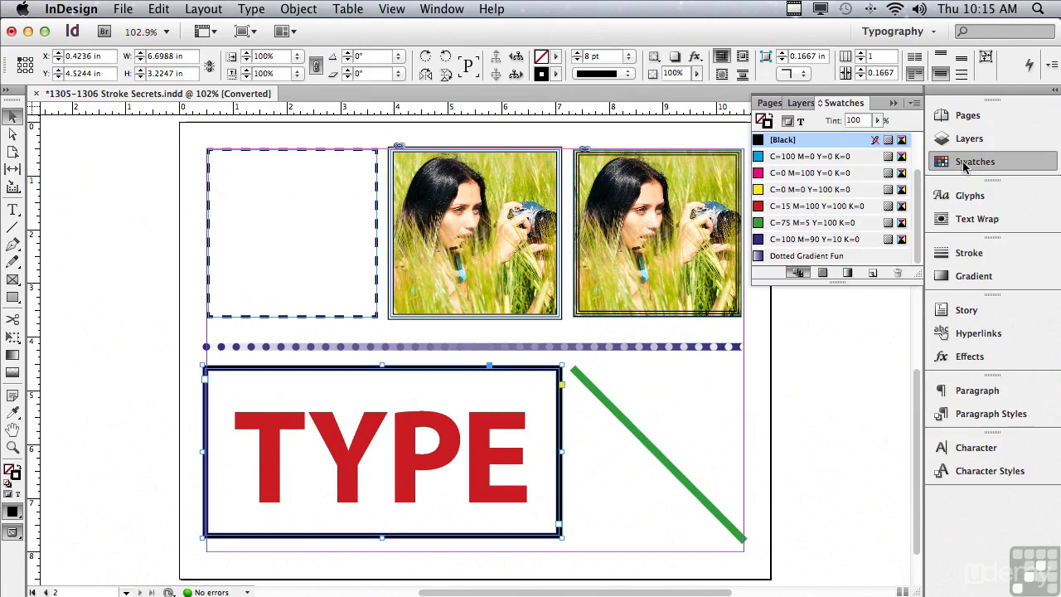
pyautogui.click(801, 123)
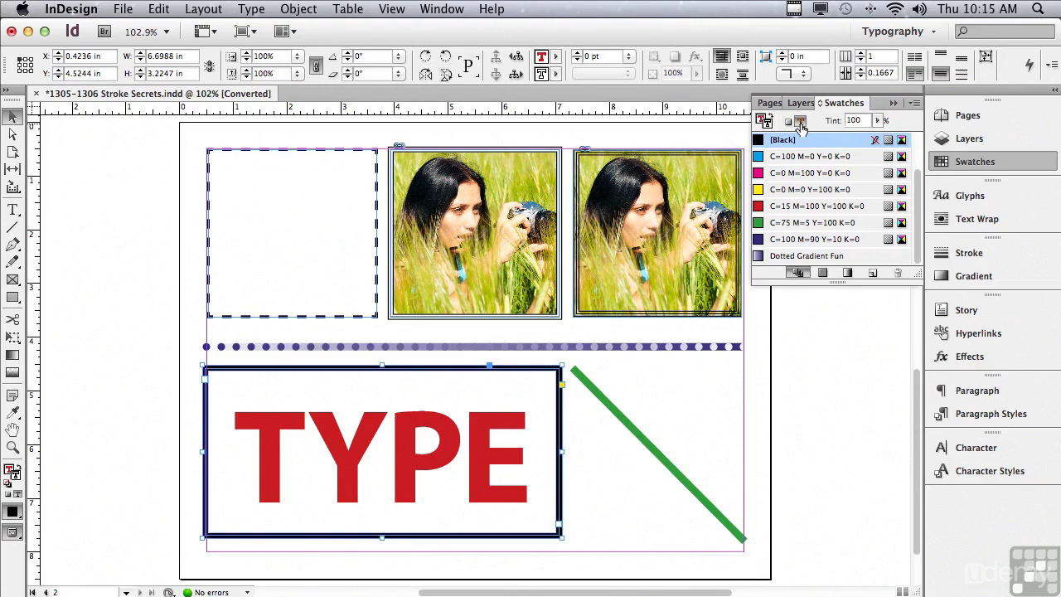
# Give the TYPE lettering a 10 pt black stroke, then raise it to 17 pt.
pyautogui.click(966, 253)
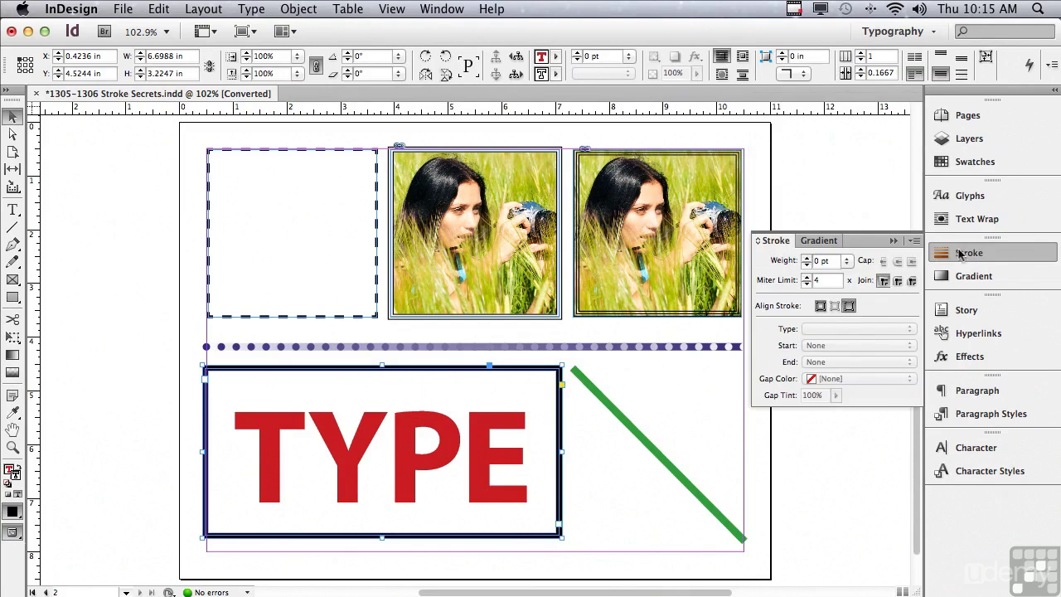
pyautogui.click(847, 262)
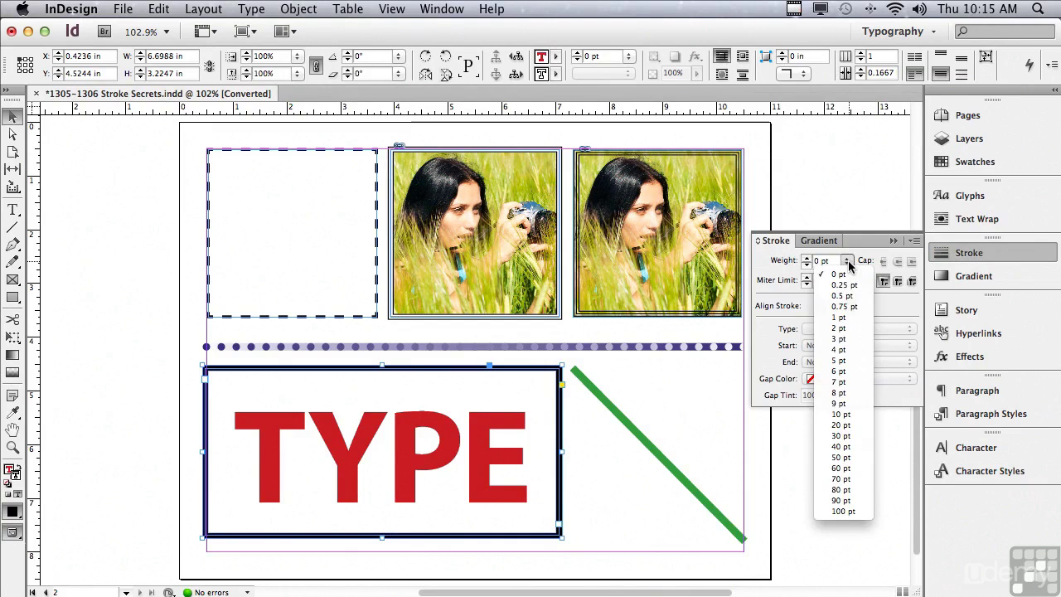
pyautogui.click(834, 416)
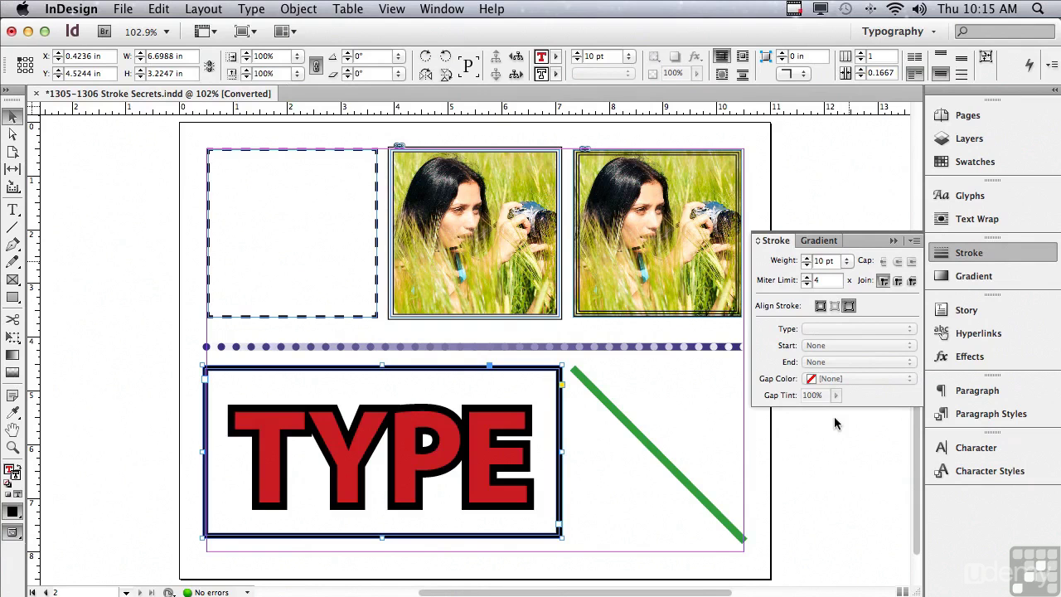
pyautogui.click(807, 259)
pyautogui.click(806, 259)
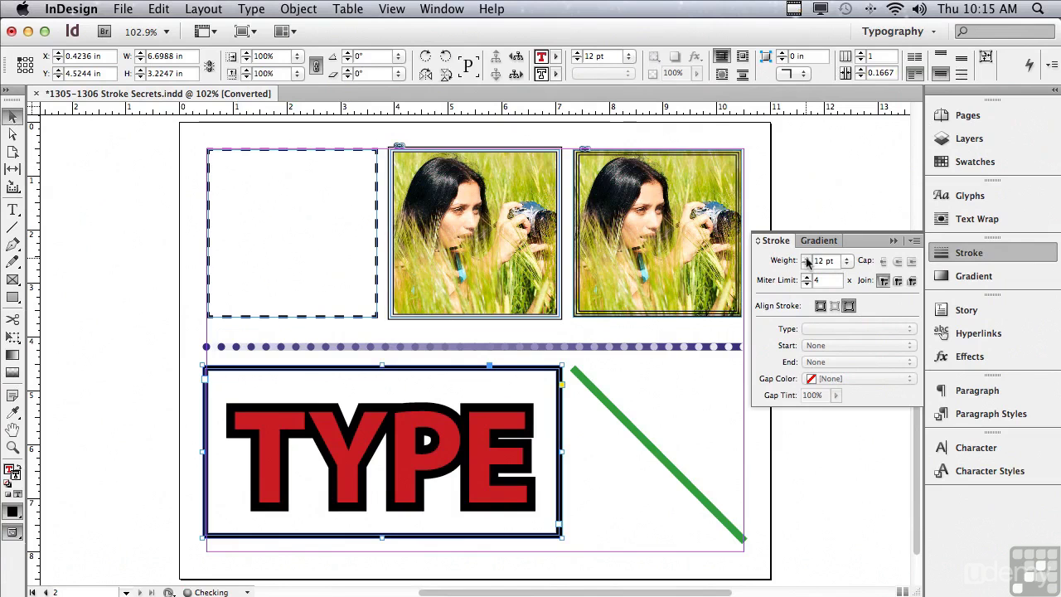
pyautogui.click(806, 259)
pyautogui.click(807, 259)
pyautogui.click(807, 259)
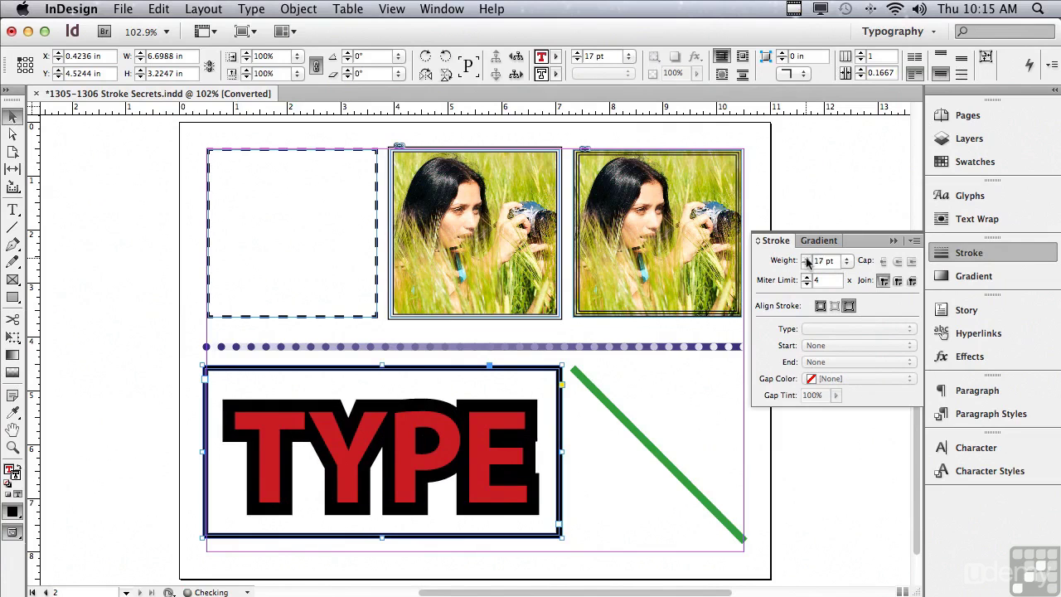
pyautogui.click(807, 258)
# Select the green diagonal line and open Stroke Styles from the Stroke panel menu.
pyautogui.click(660, 455)
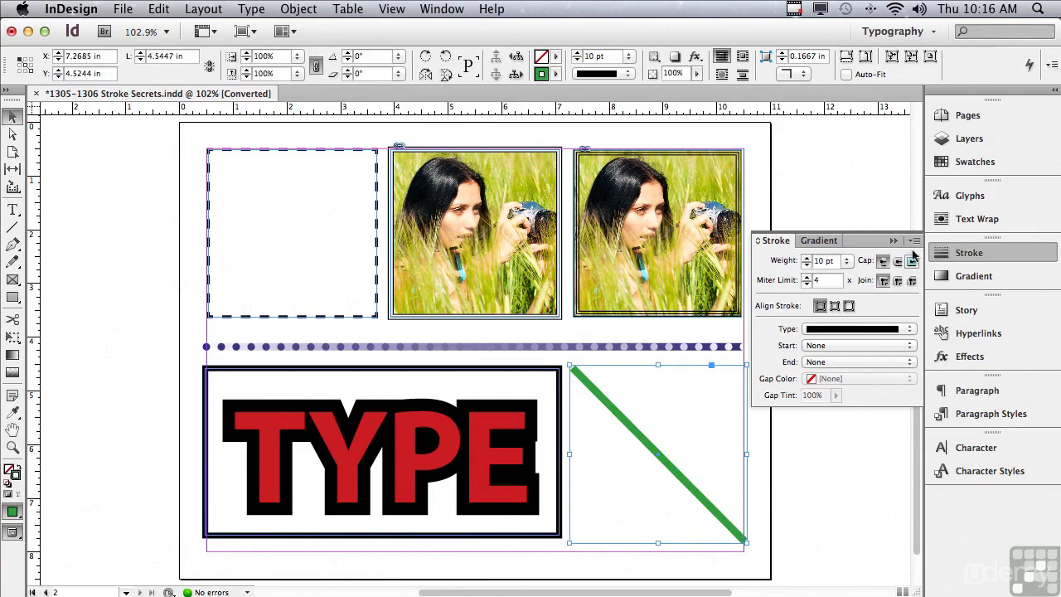
pyautogui.click(914, 242)
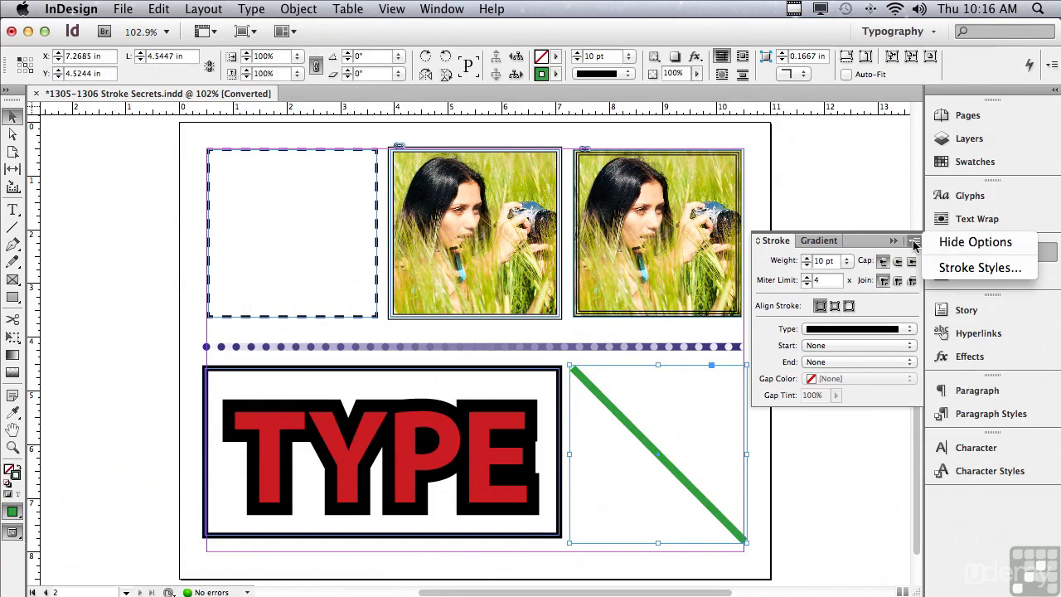
pyautogui.click(950, 268)
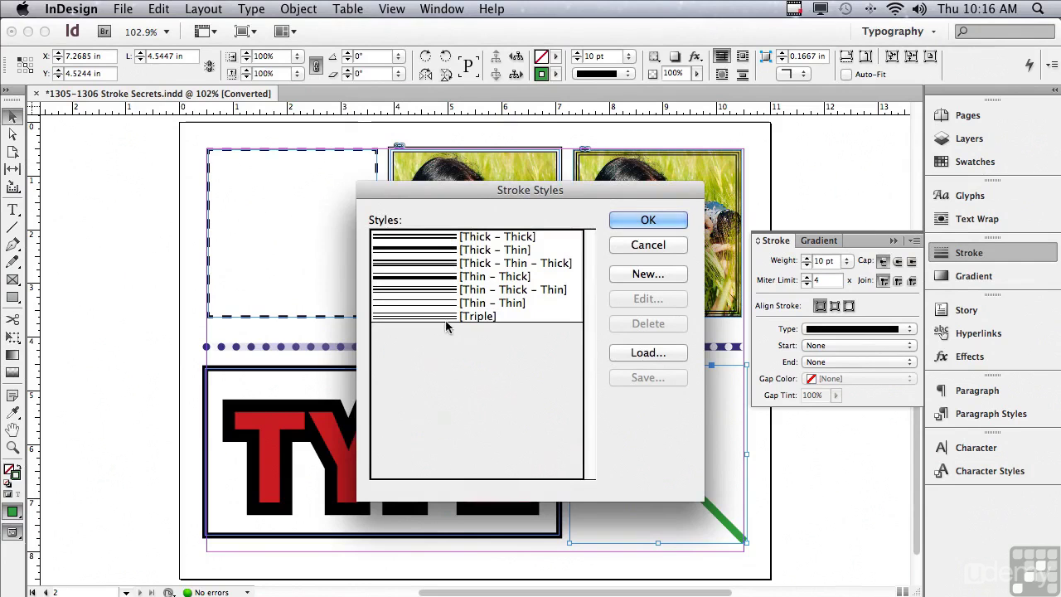
# Start a new stroke style, try Dotted, then set its type to Stripe.
pyautogui.click(625, 274)
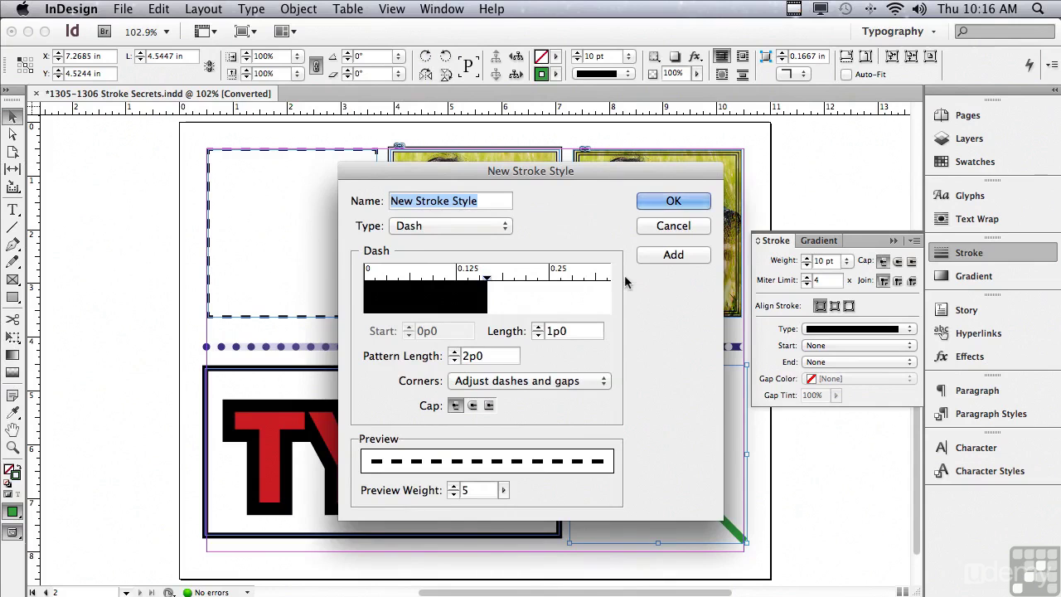
pyautogui.click(399, 225)
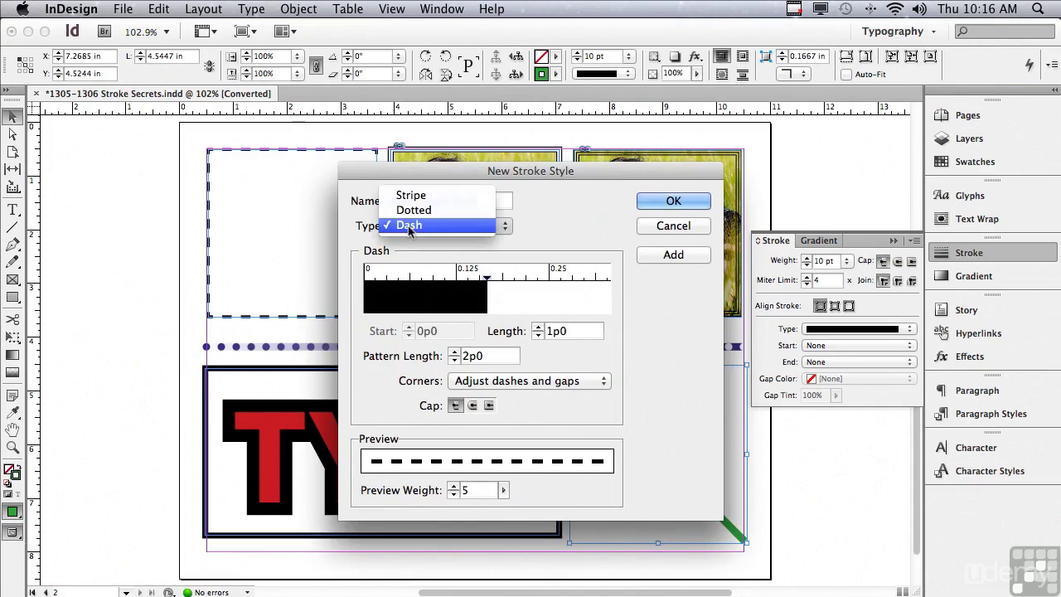
pyautogui.click(411, 212)
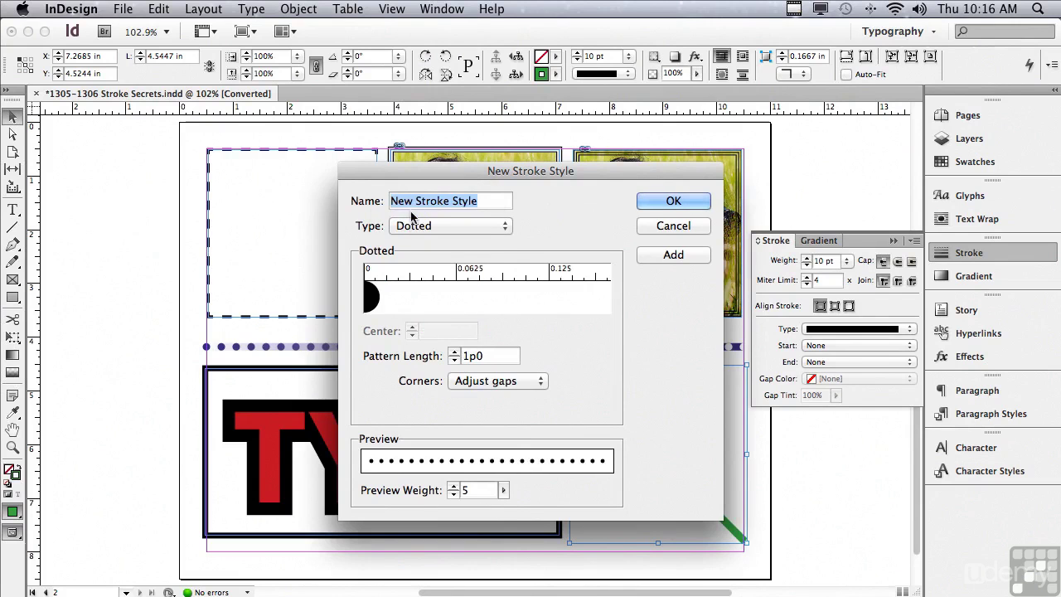
pyautogui.click(413, 226)
pyautogui.click(412, 212)
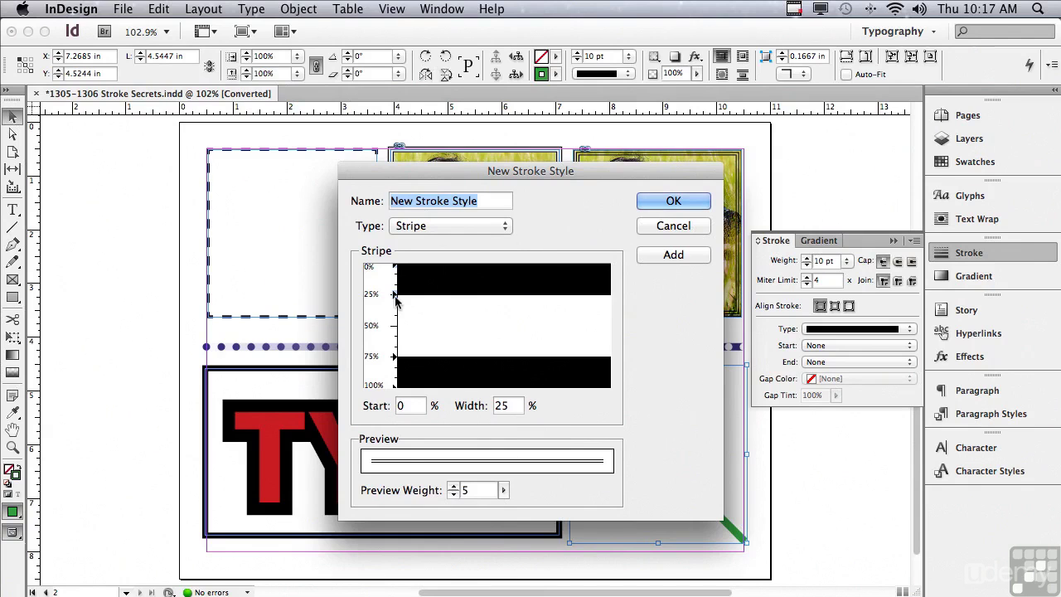
# Thin the top and bottom stripes and add a middle stripe starting at 25% with 50% width.
pyautogui.moveTo(394, 295); pyautogui.dragTo(394, 281)
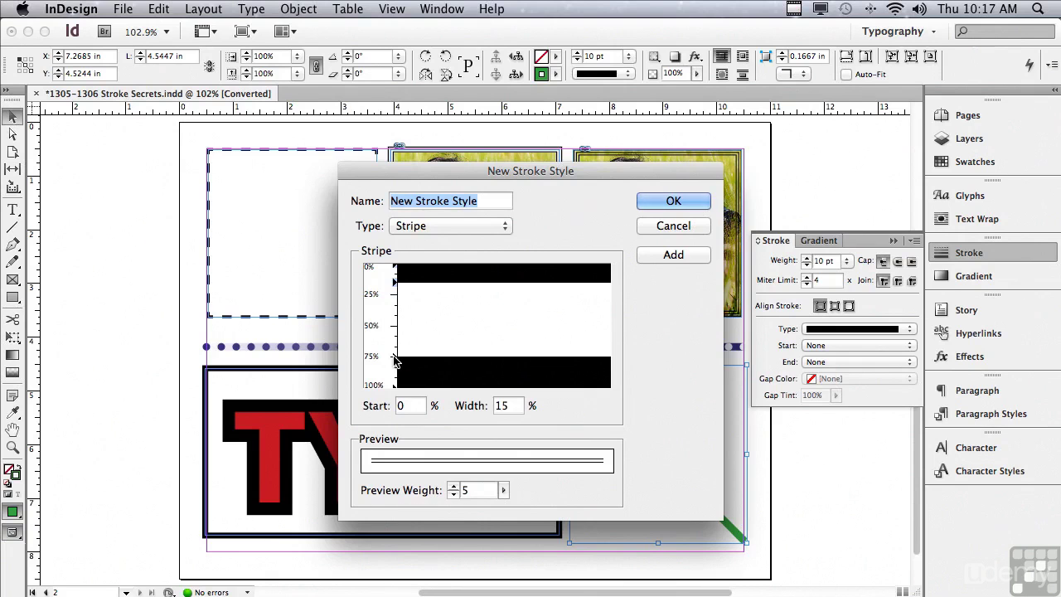
pyautogui.moveTo(396, 361); pyautogui.dragTo(396, 375)
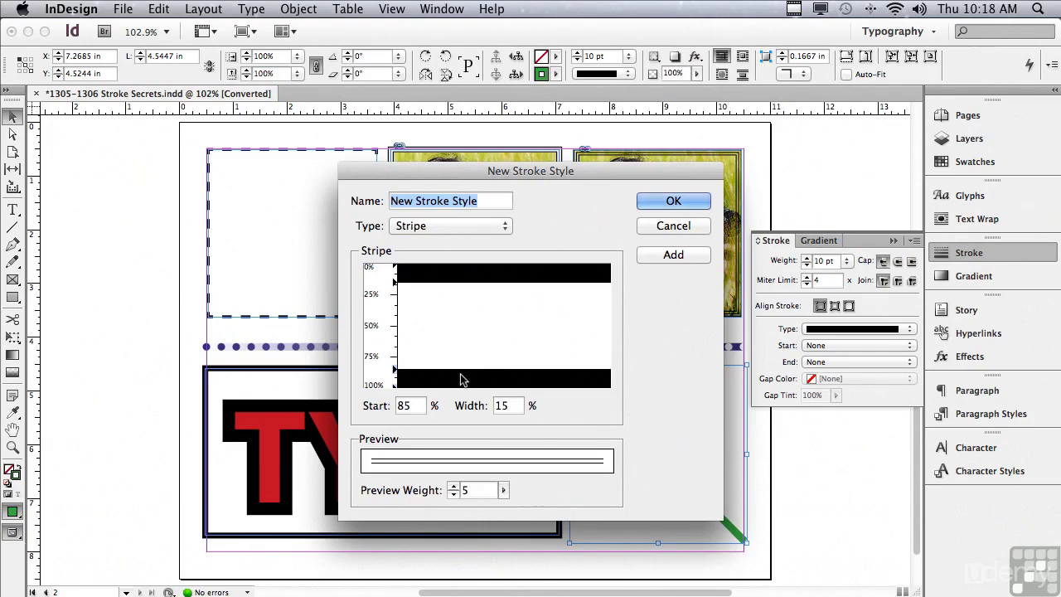
pyautogui.click(398, 295)
pyautogui.moveTo(398, 301); pyautogui.dragTo(407, 361)
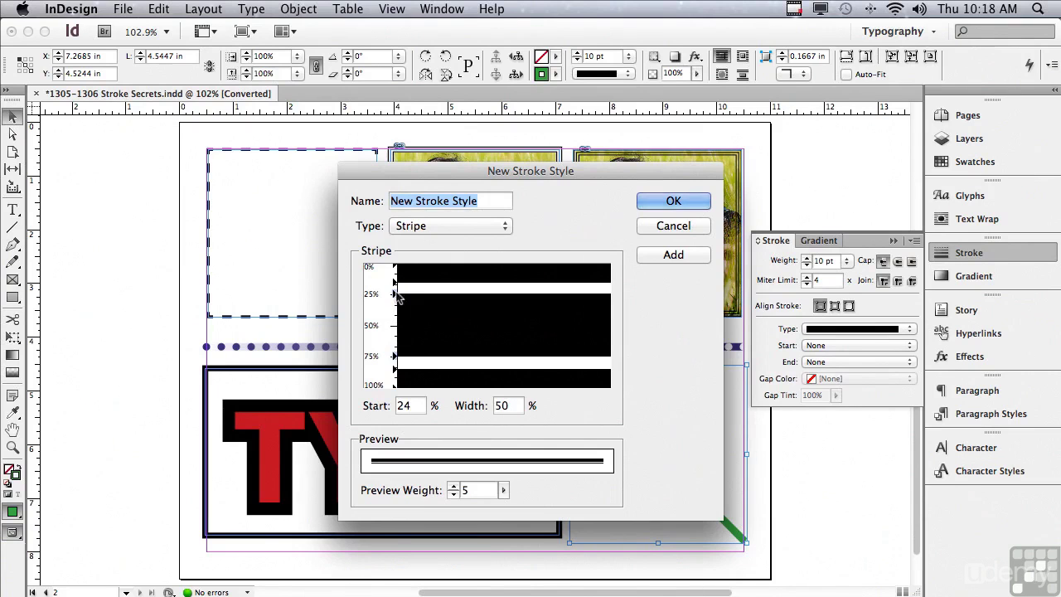
pyautogui.moveTo(396, 295); pyautogui.dragTo(398, 299)
pyautogui.moveTo(396, 357); pyautogui.dragTo(396, 359)
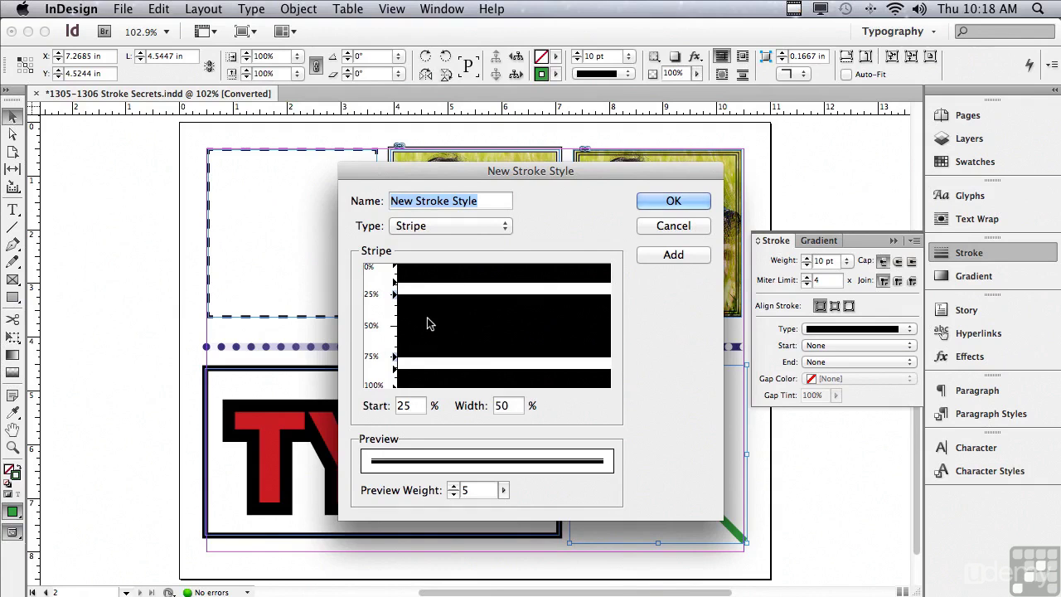
# Raise the stripe's Preview Weight to 18 pt.
pyautogui.click(453, 486)
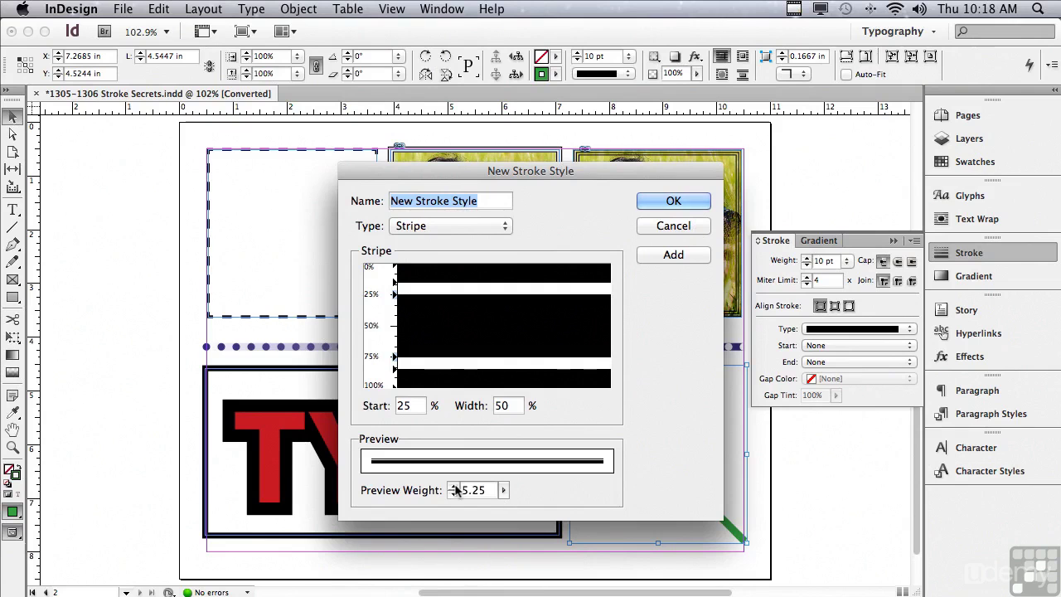
pyautogui.moveTo(454, 488); pyautogui.dragTo(456, 491)
pyautogui.moveTo(504, 490)
pyautogui.mouseDown()
pyautogui.moveTo(504, 507)
pyautogui.moveTo(517, 511)
pyautogui.mouseUp()
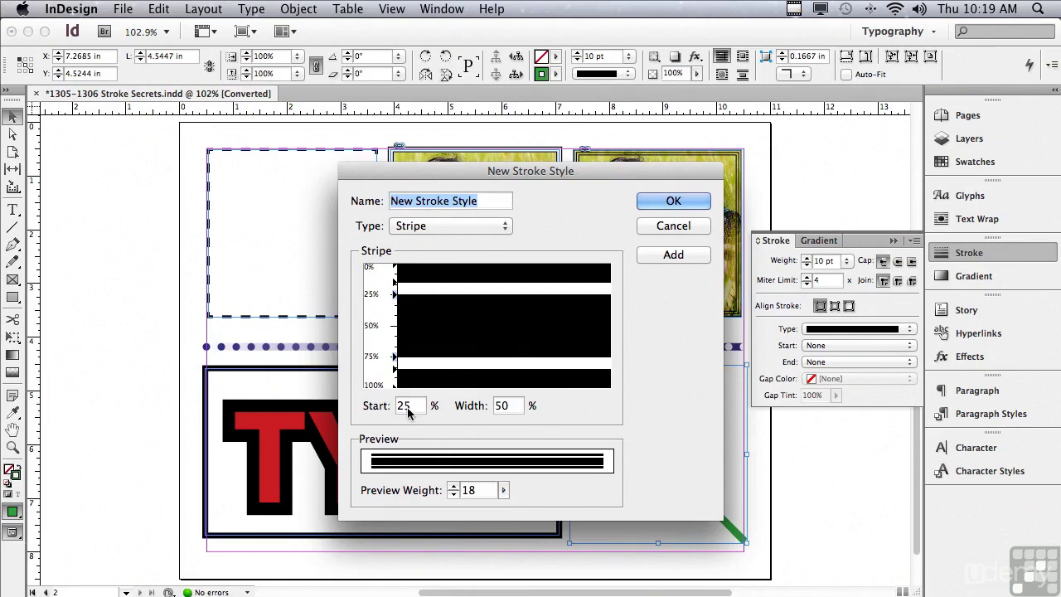
# Name the stripe style 'Very Thin Very Thick Very Thin' and confirm both stroke style dialogs.
pyautogui.write('Ver')
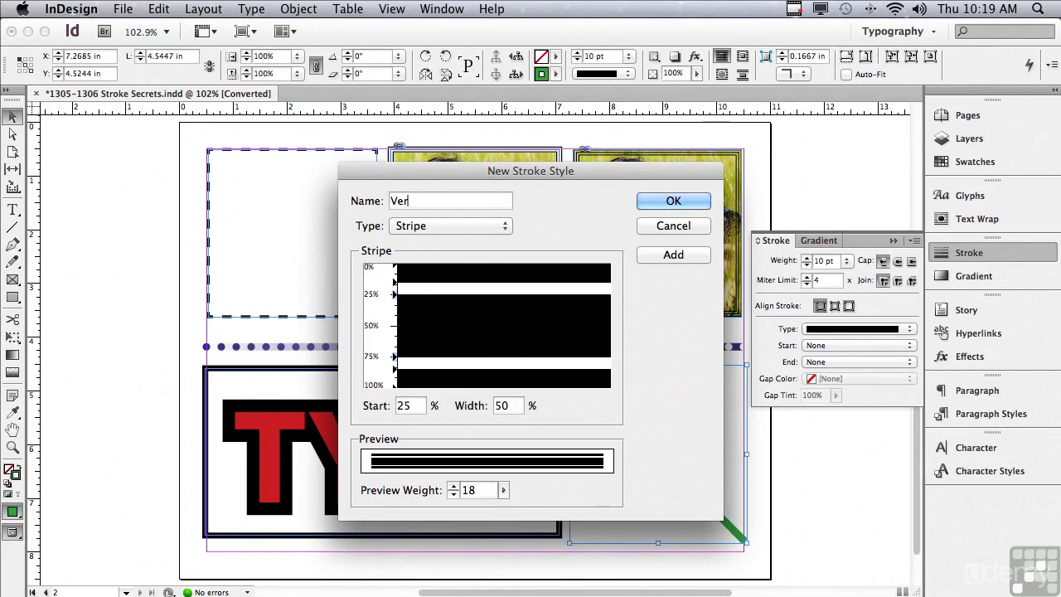
pyautogui.write('y Thin Very T')
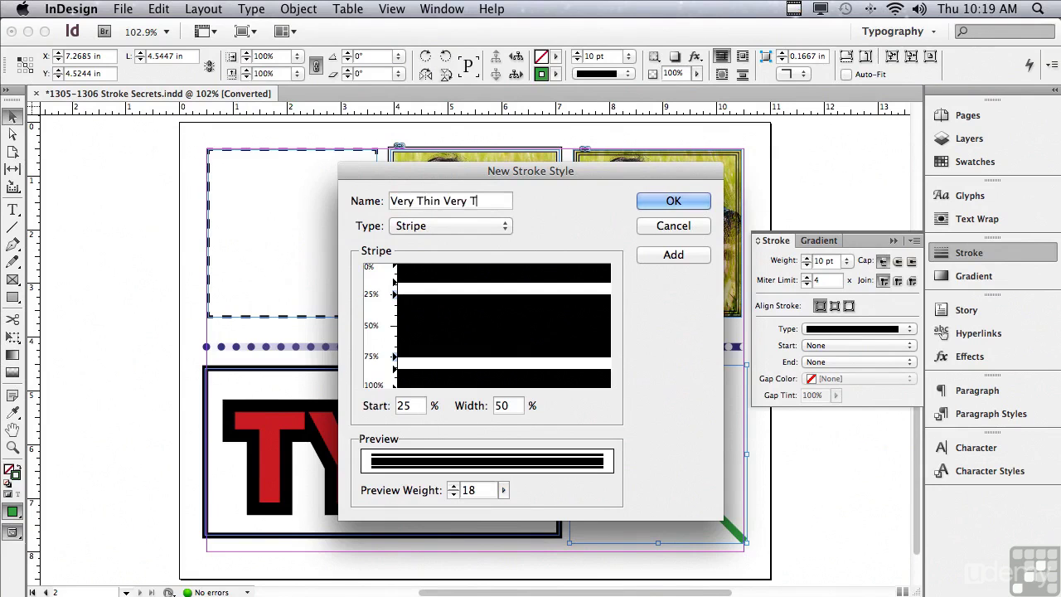
pyautogui.write('hick Very Thin')
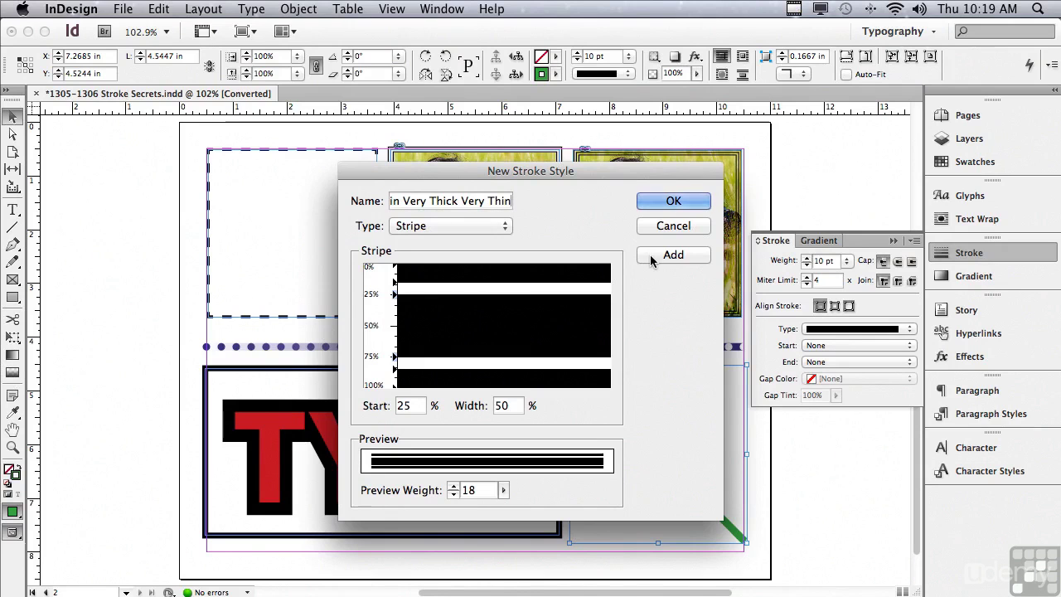
pyautogui.click(655, 205)
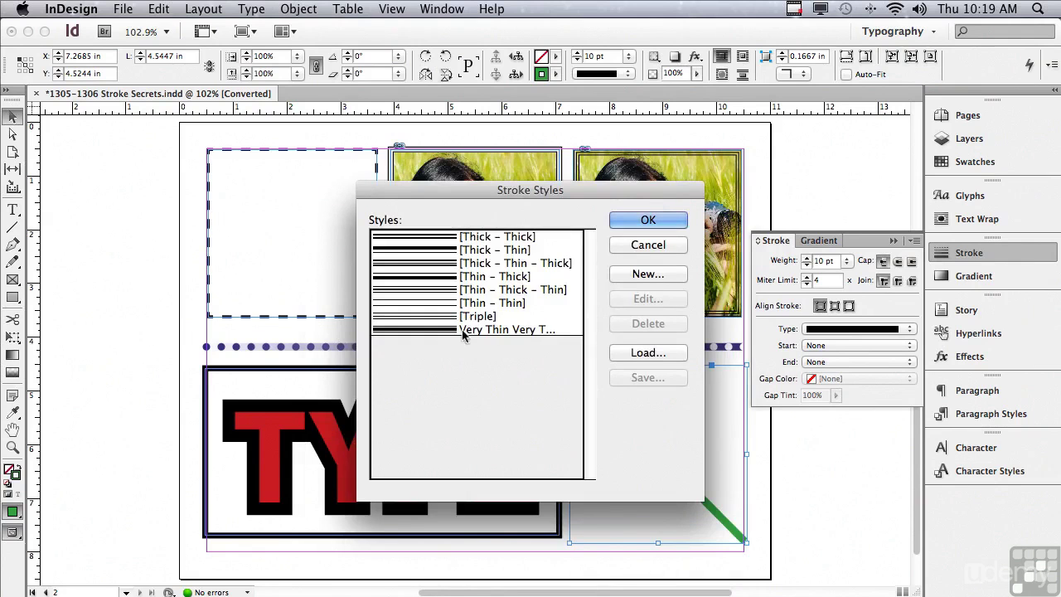
pyautogui.click(676, 220)
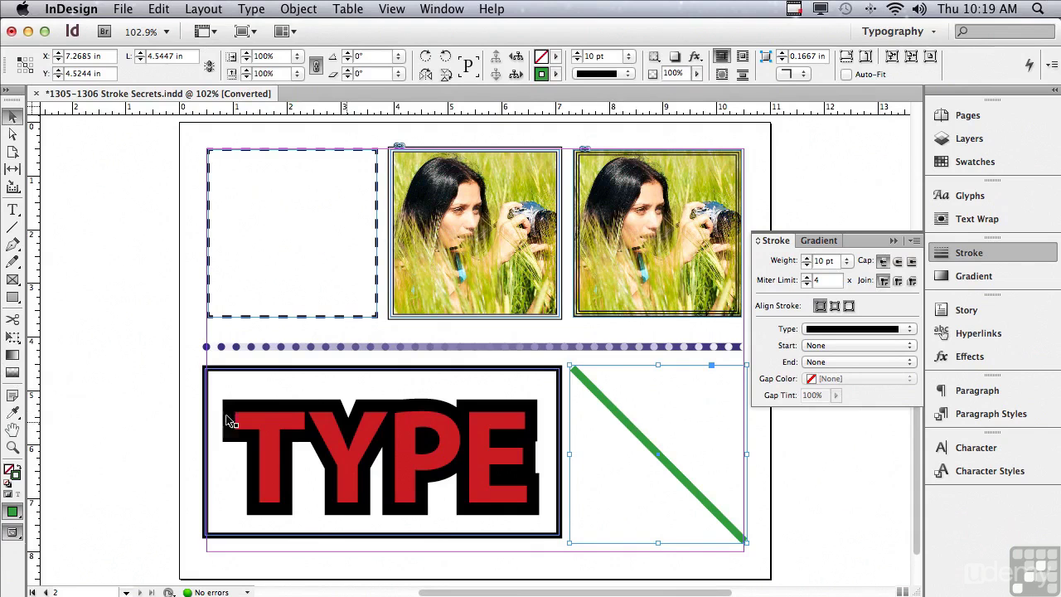
# Zoom in on the green diagonal line and give it a 20 pt Very Thin Very Thick Very Thin stroke.
pyautogui.click(13, 447)
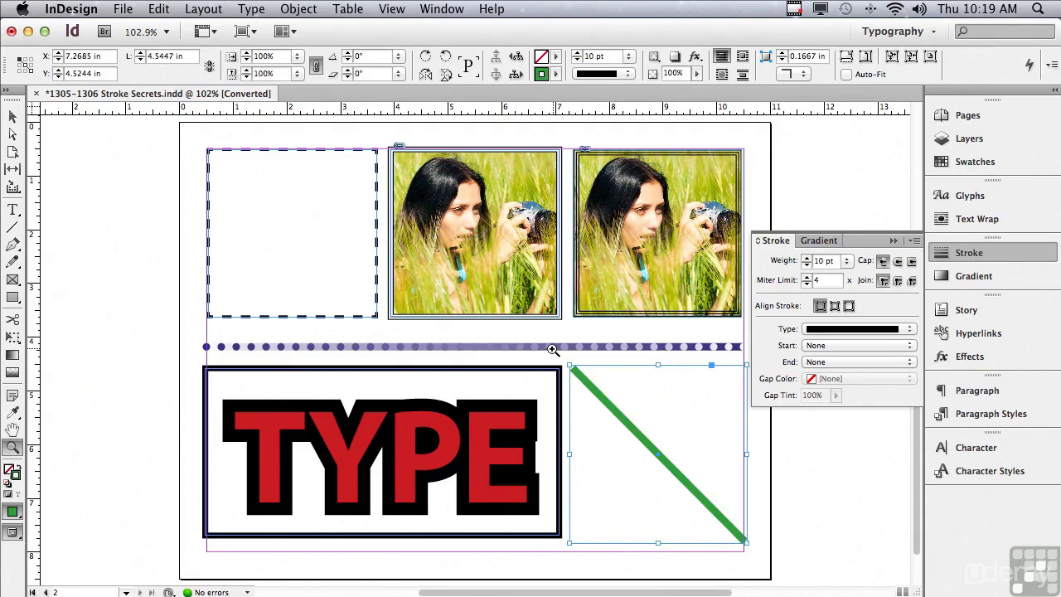
pyautogui.moveTo(553, 350); pyautogui.dragTo(814, 558)
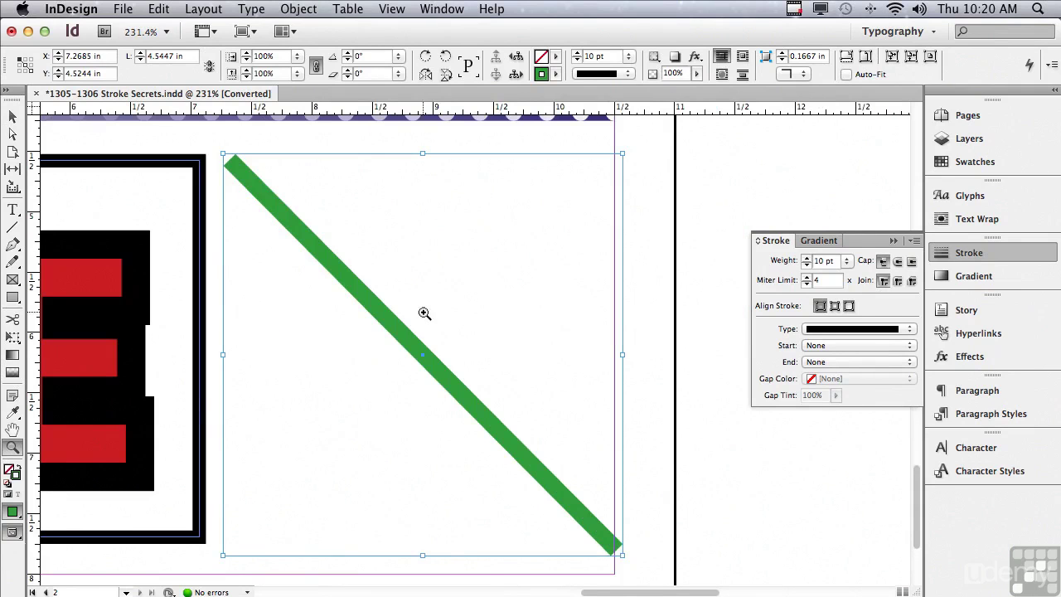
pyautogui.click(848, 262)
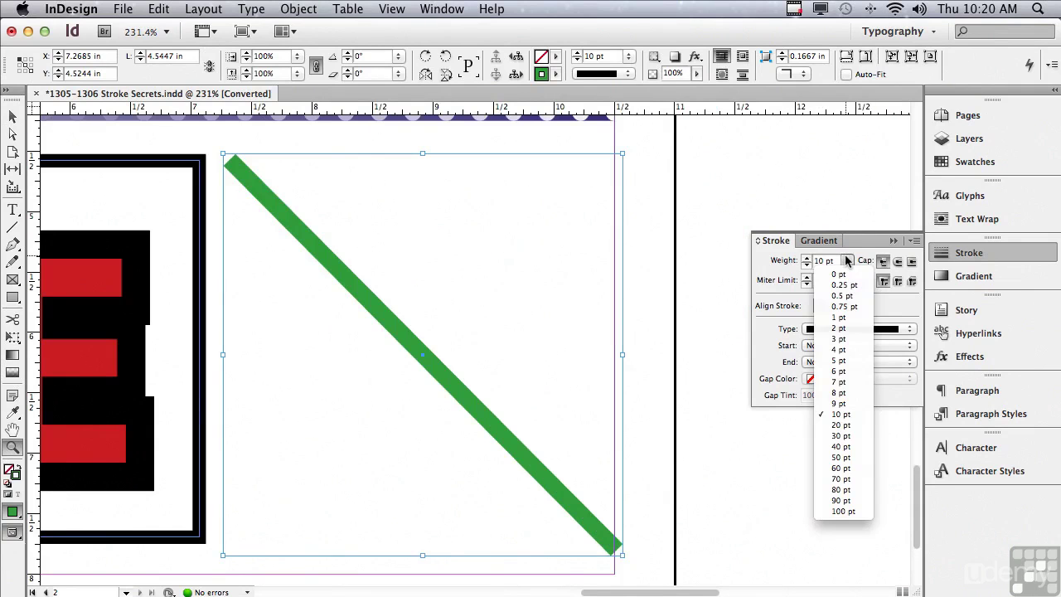
pyautogui.click(839, 425)
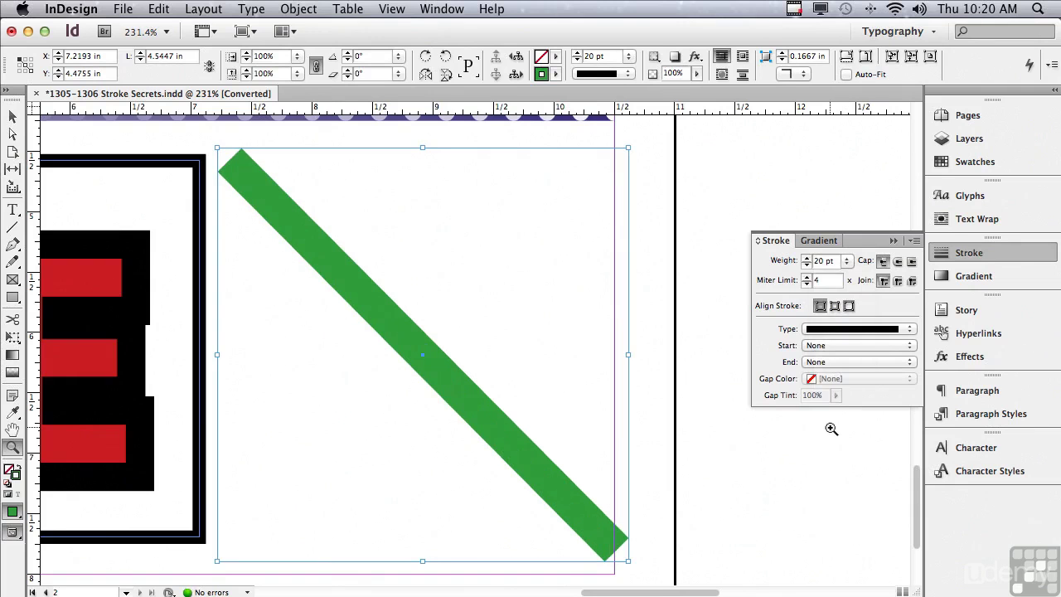
pyautogui.click(821, 330)
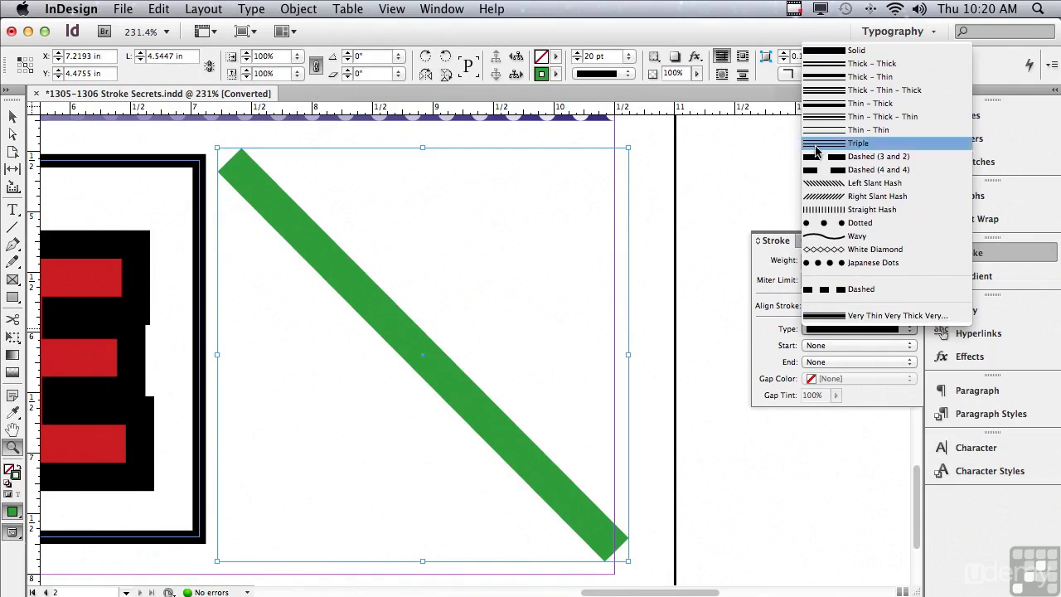
pyautogui.click(824, 315)
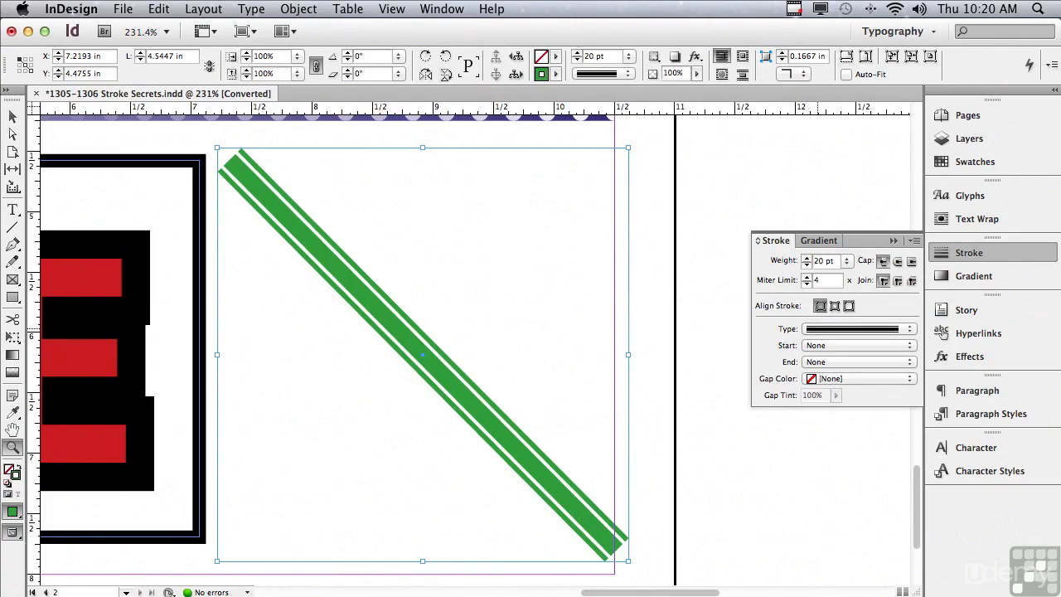